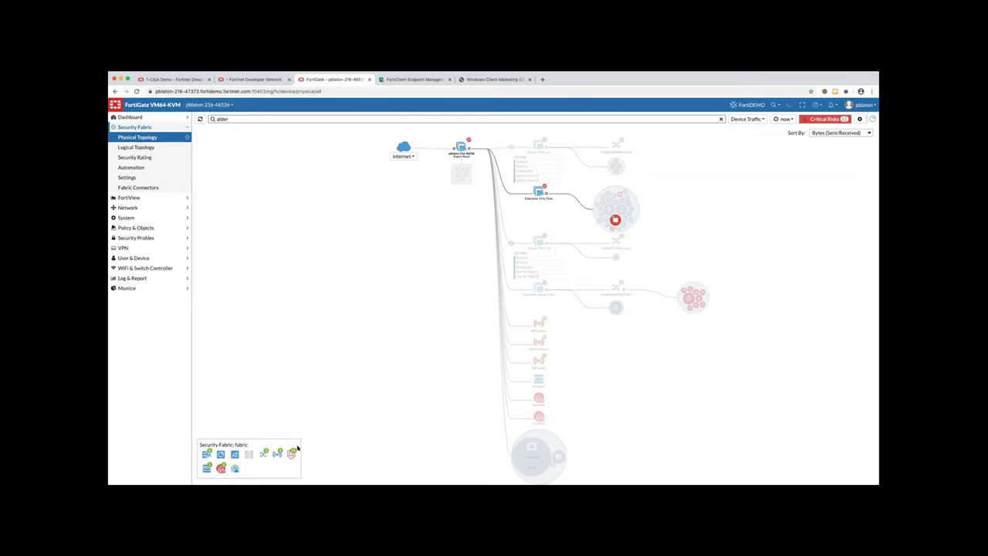
Bring up the FortiClient EMS dashboard showing 109 vulnerable endpoints and 100 of 125 managed
mouse_move(292, 453)
click(411, 80)
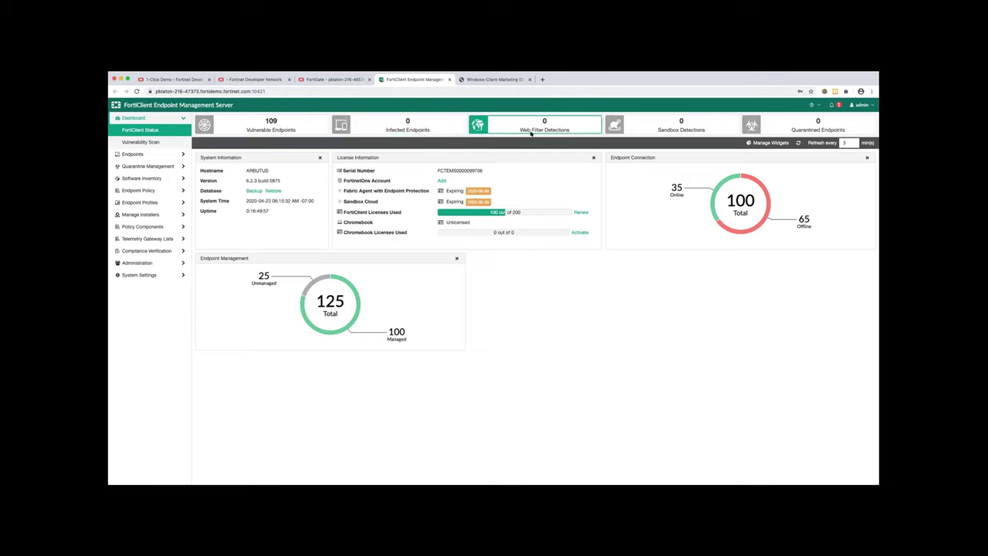
List the 109 vulnerable endpoints with connection status, last-seen time and event counts
click(274, 125)
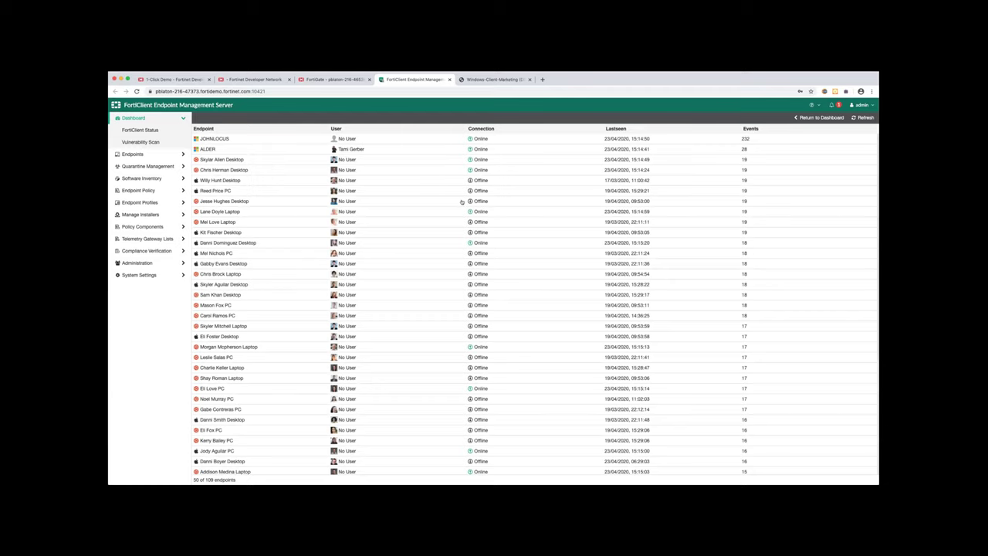
Expand ALDER's 28 vulnerability events and review their severity, application and FortiGuard ID
click(208, 149)
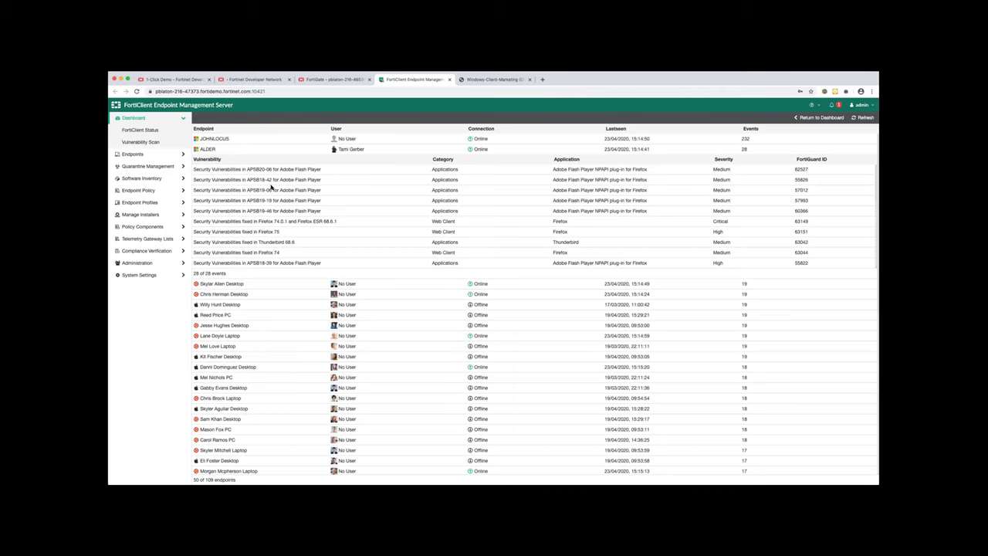
scroll(272, 185, down, 5)
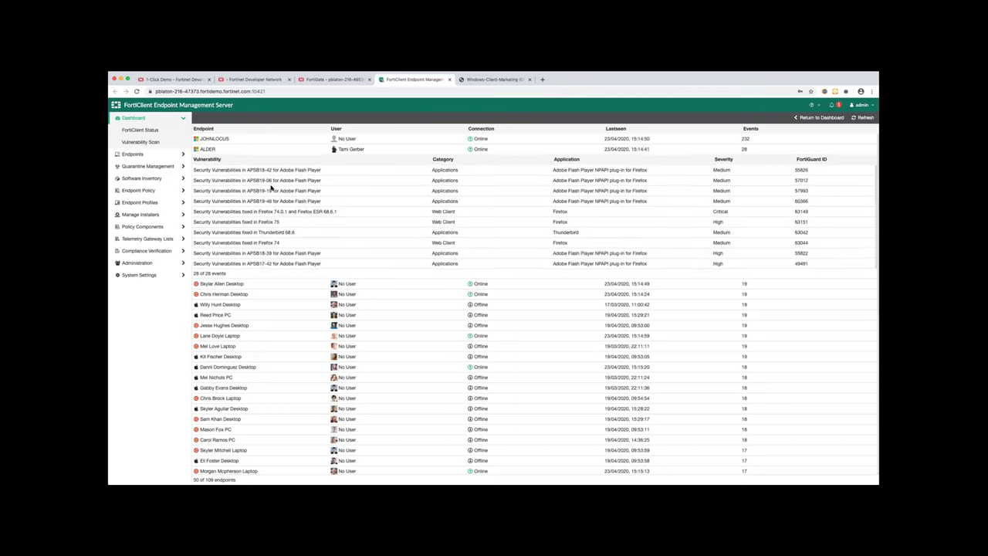
scroll(272, 185, down, 10)
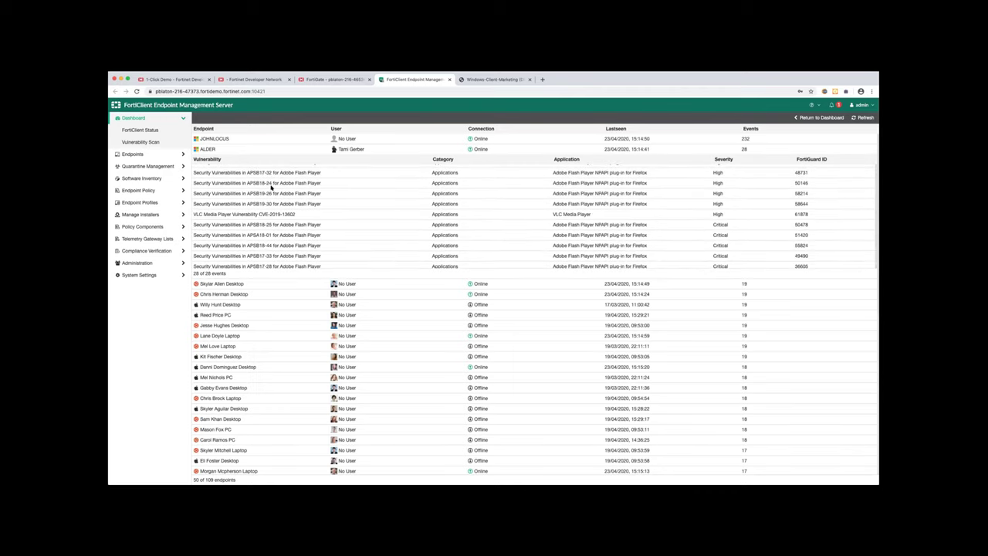
scroll(271, 187, down, 3)
scroll(286, 193, up, 3)
scroll(291, 194, up, 5)
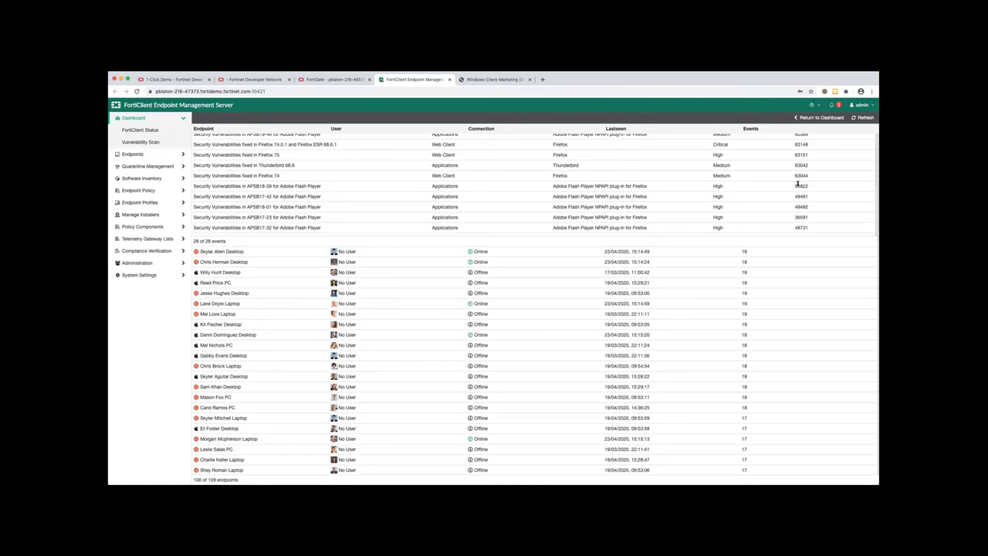
scroll(792, 190, up, 1)
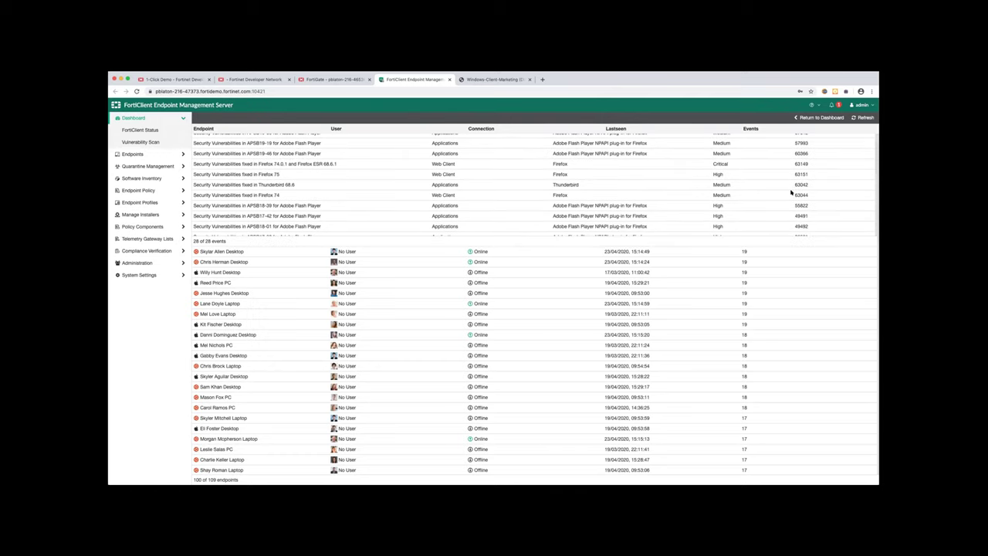
scroll(787, 194, up, 1)
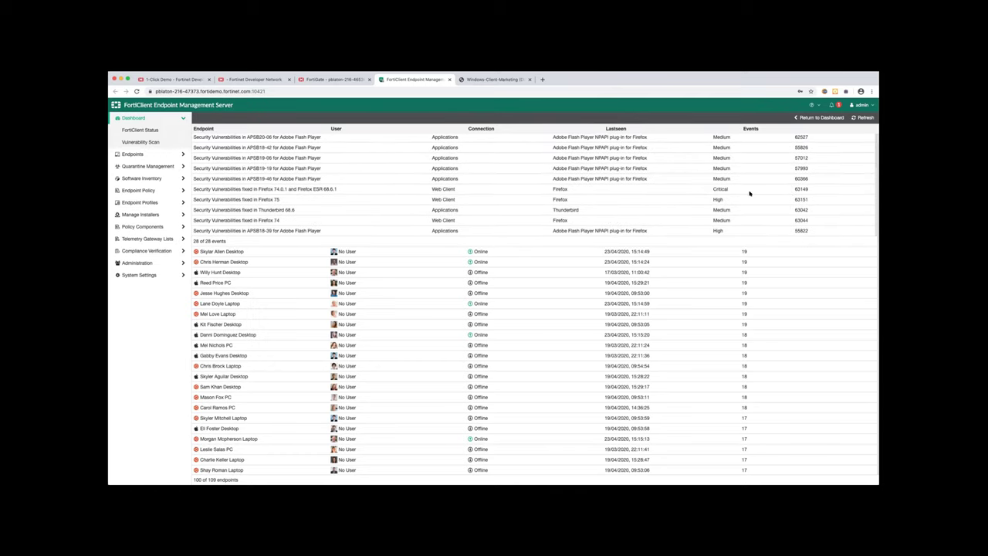
scroll(743, 193, up, 1)
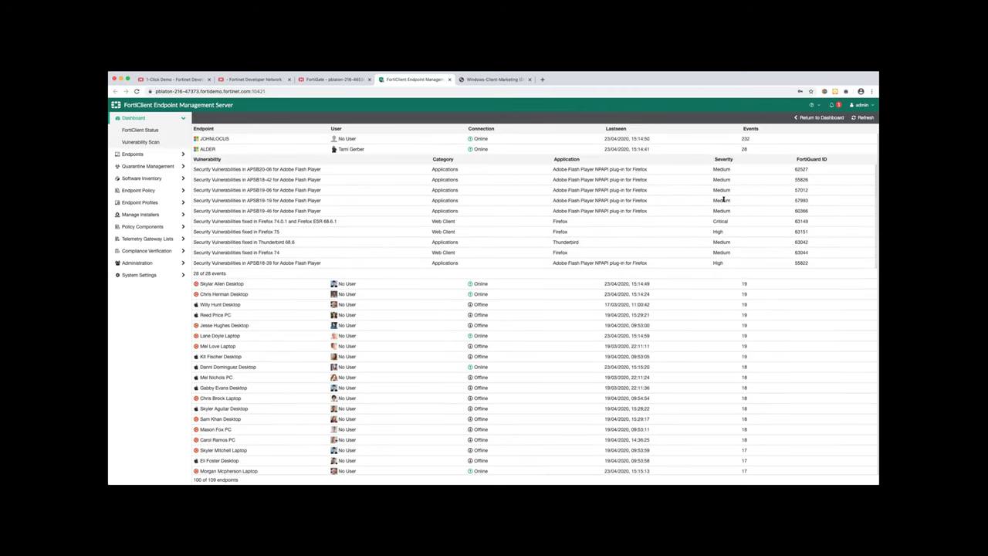
scroll(724, 200, down, 3)
scroll(723, 200, up, 3)
Browse Software Inventory > Applications: 122 applications from 18 vendors, grouped by vendor
click(143, 178)
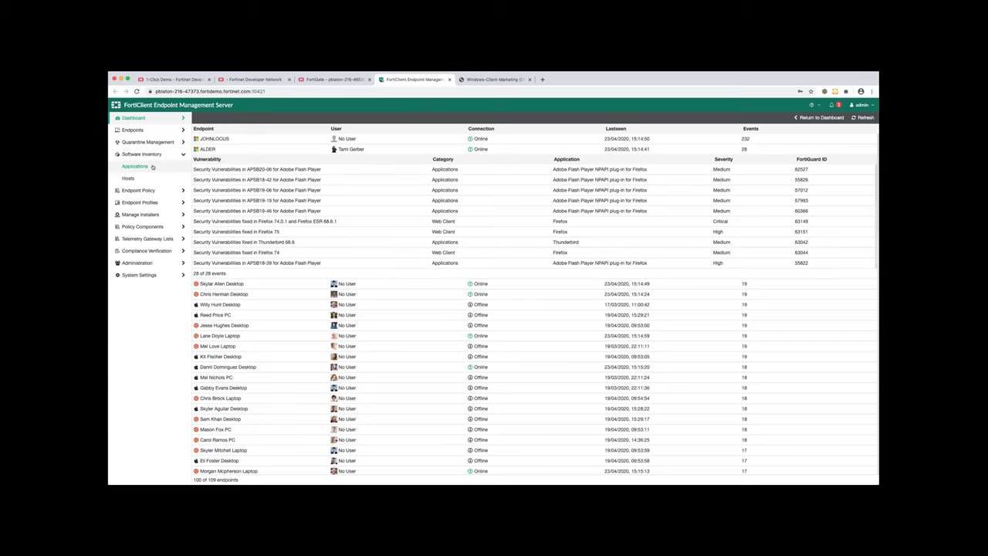
click(142, 166)
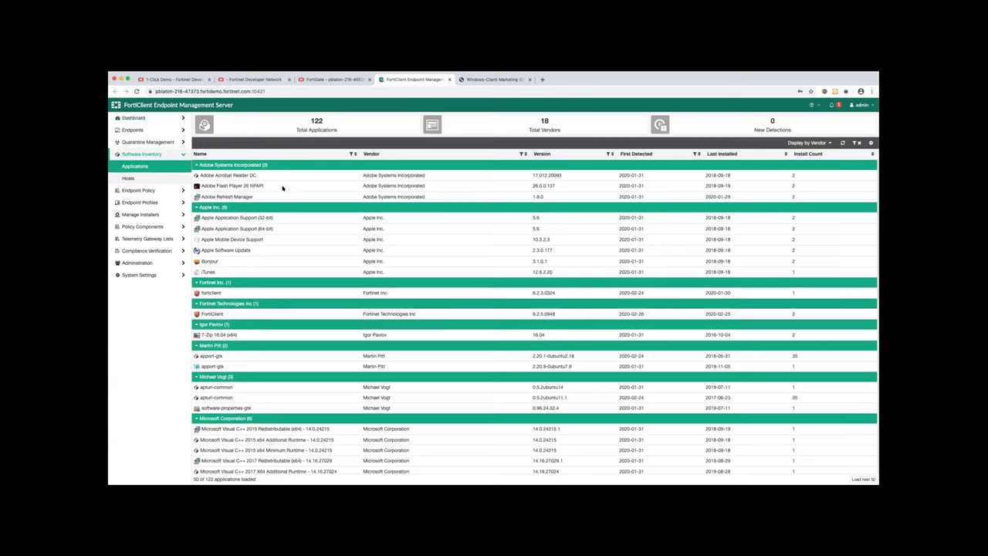
scroll(282, 204, down, 1)
scroll(282, 203, down, 10)
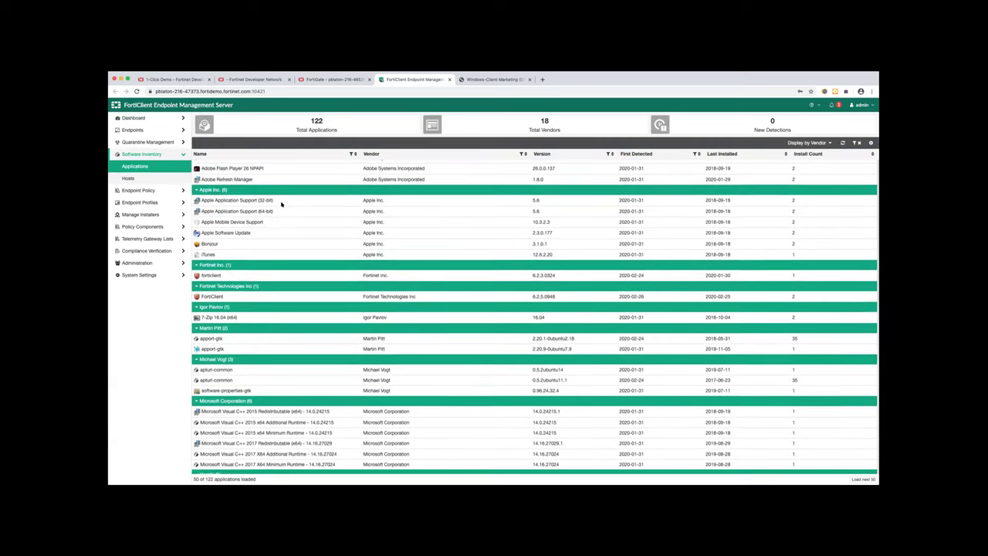
scroll(282, 203, down, 3)
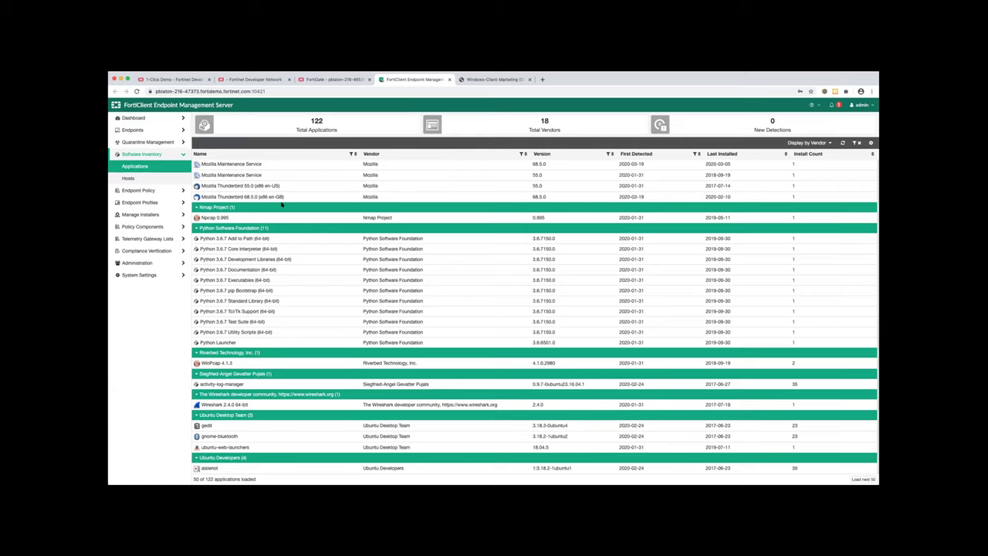
scroll(282, 203, up, 8)
scroll(282, 203, up, 3)
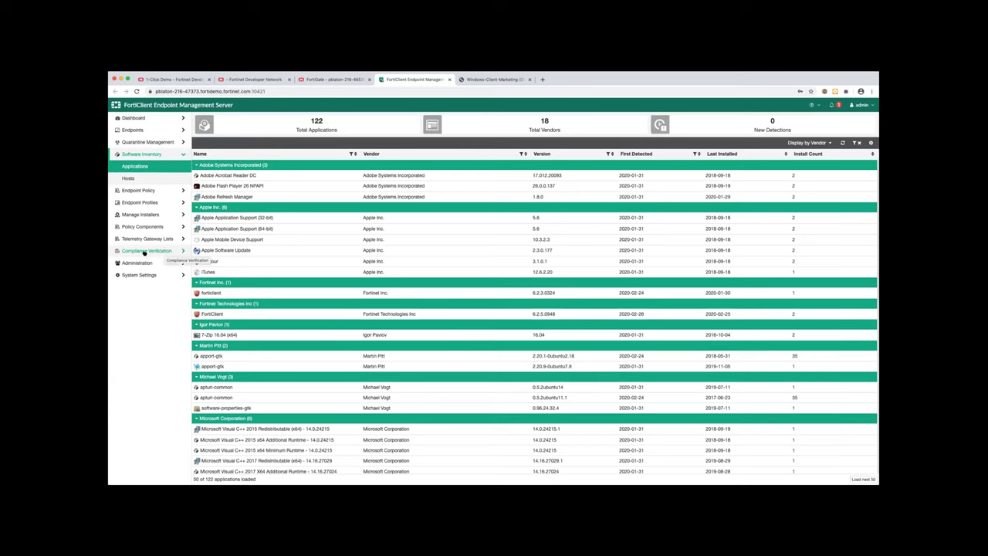
Go via Host Tag Monitor to the six enabled Compliance Verification Rules and their tags
click(145, 252)
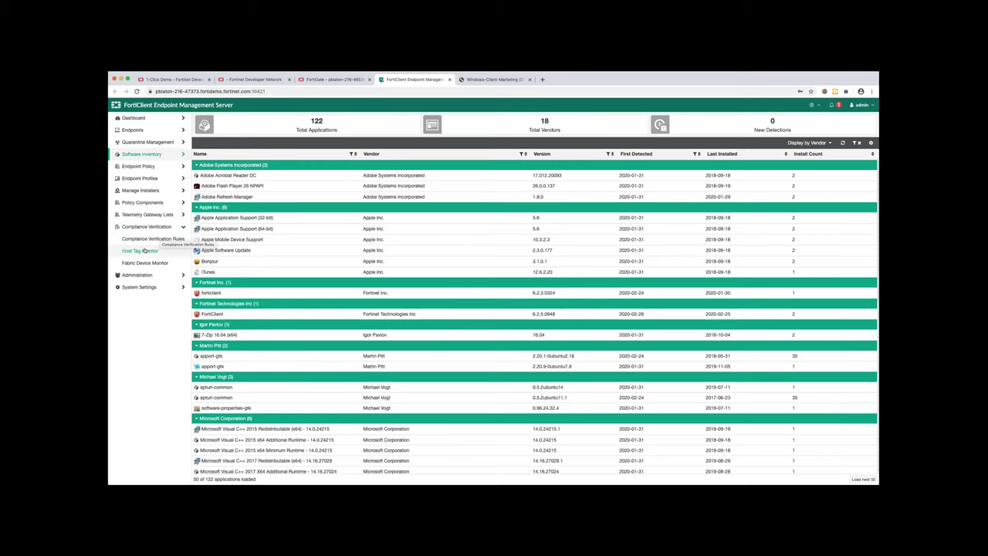
click(144, 251)
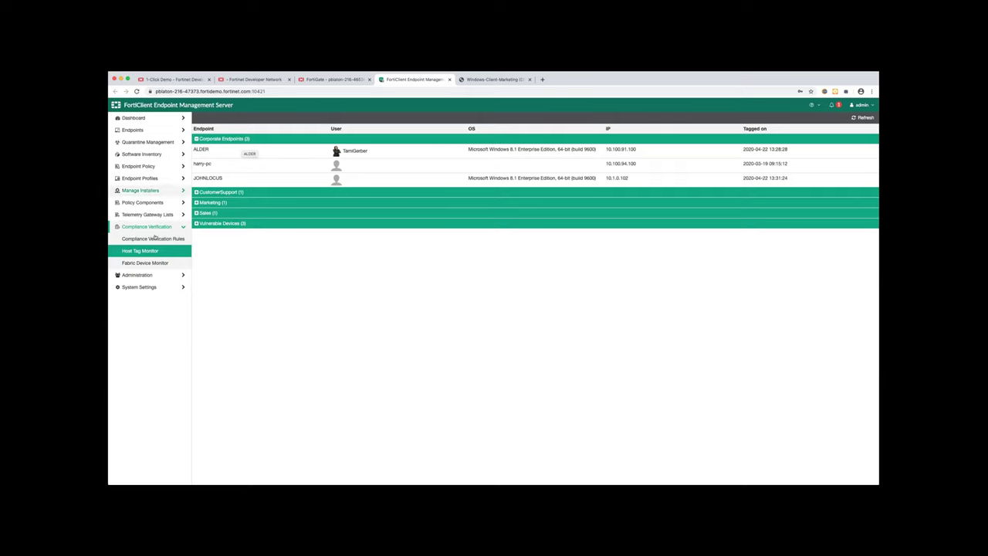
click(155, 239)
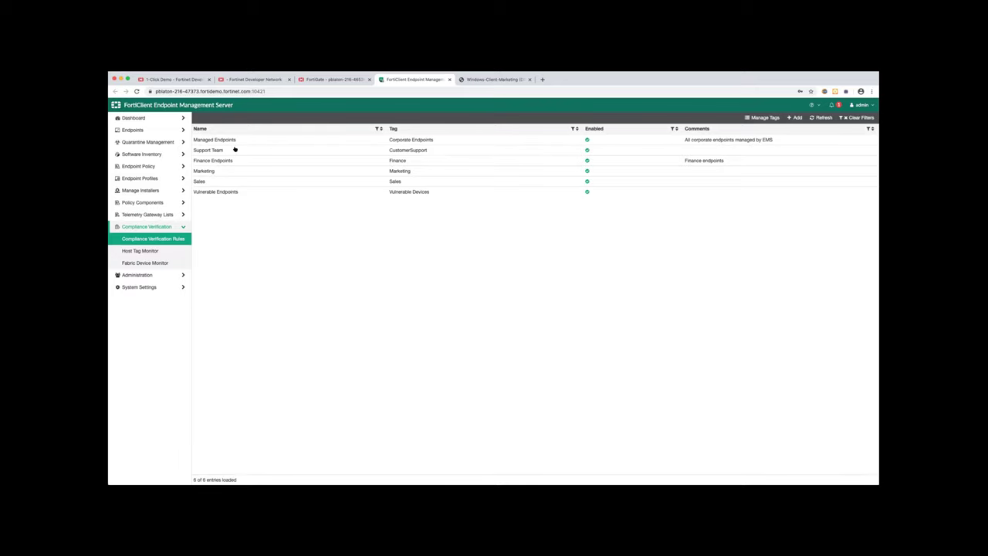
click(292, 142)
click(203, 117)
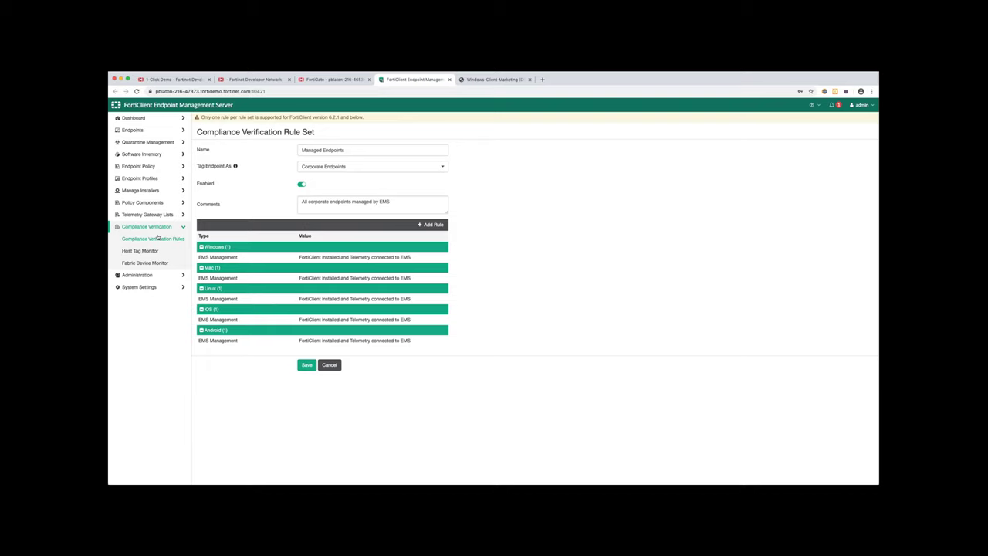
click(429, 225)
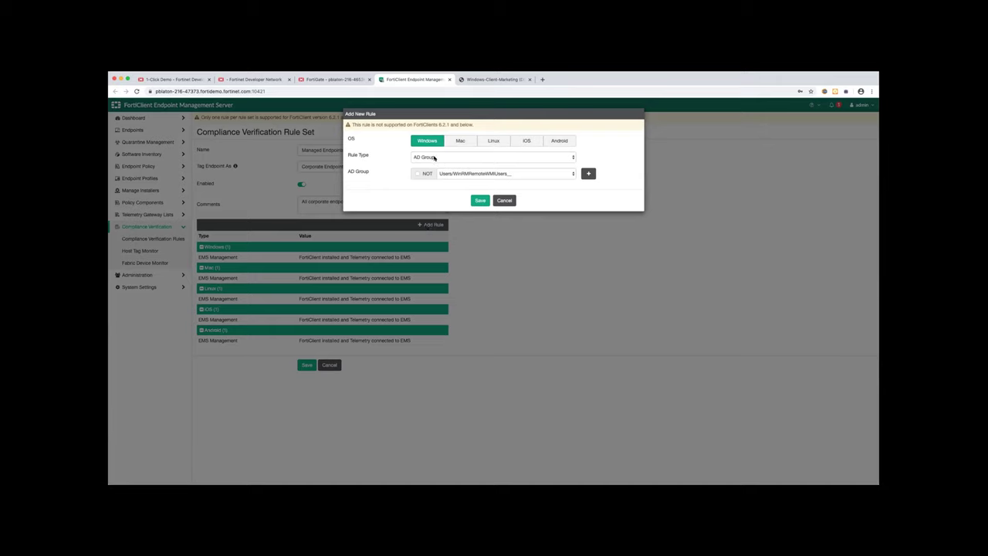
click(434, 157)
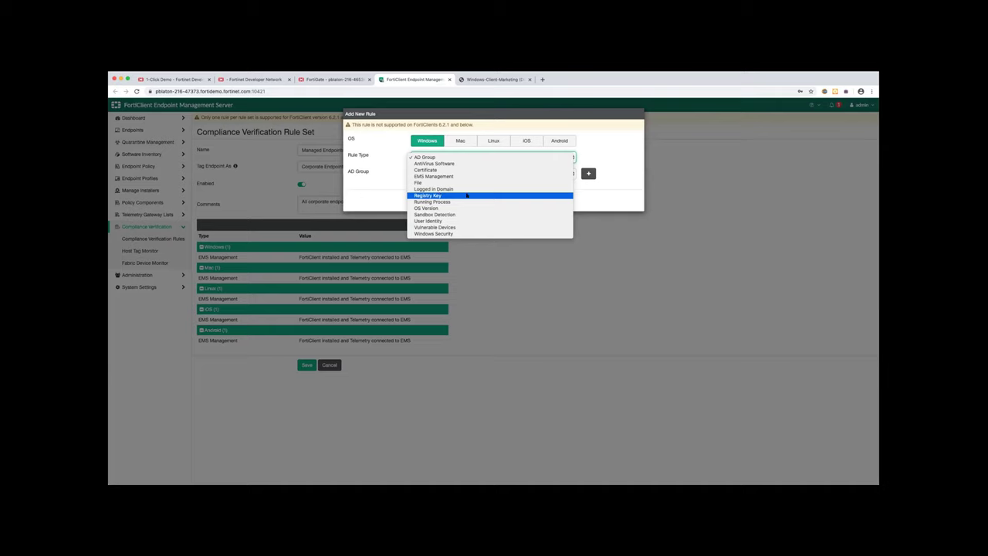
click(497, 115)
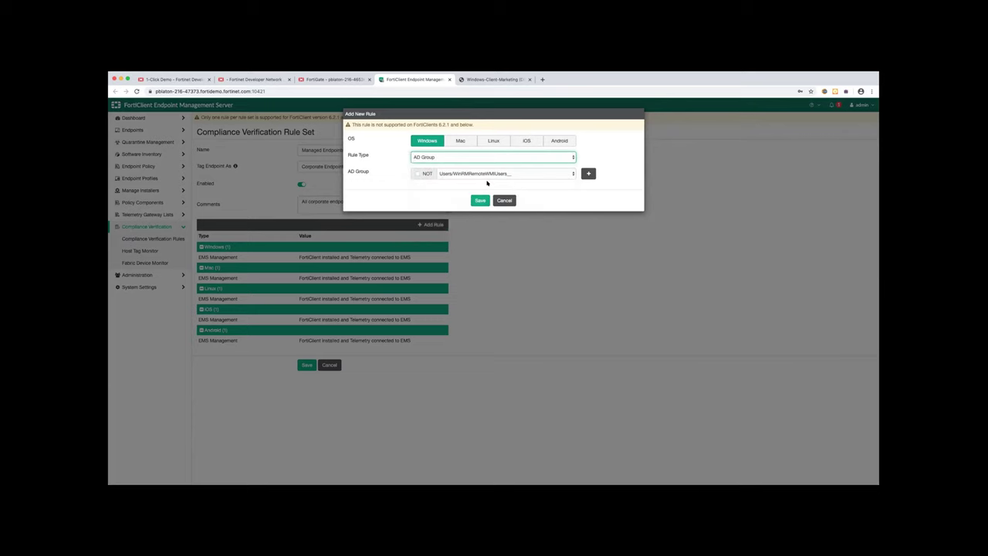
click(504, 200)
click(141, 239)
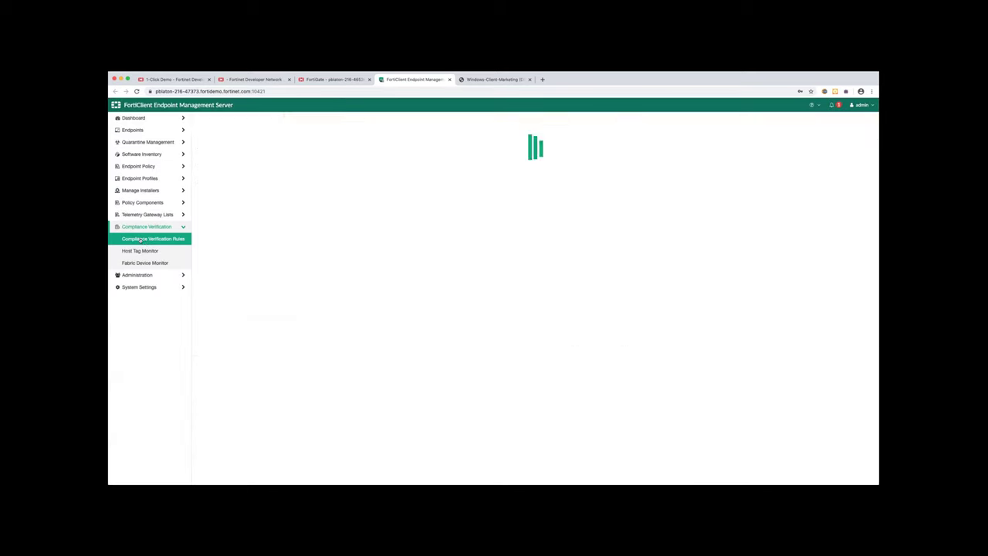
Look at the Vulnerable Endpoints rule set, then show the Host Tag Monitor's tagged endpoints
click(225, 193)
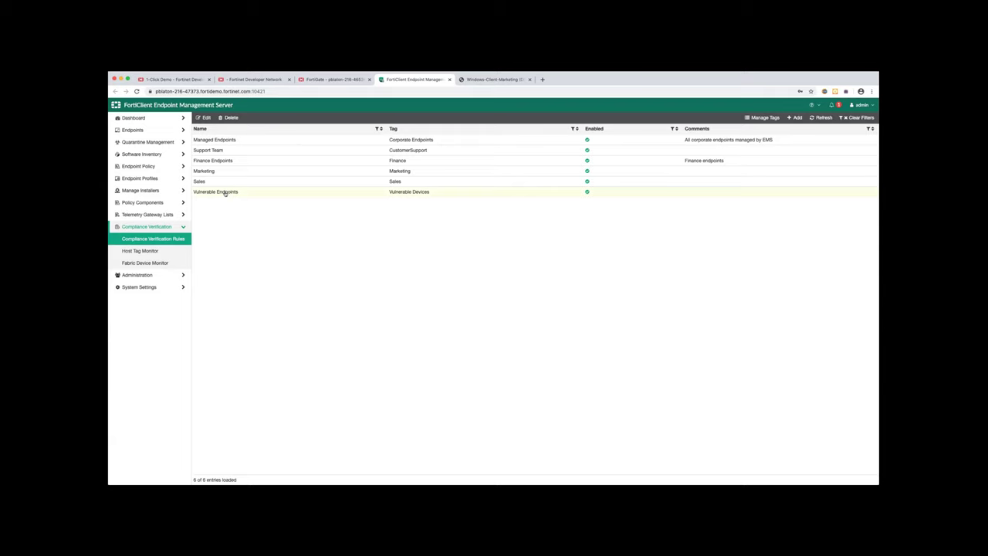
click(202, 117)
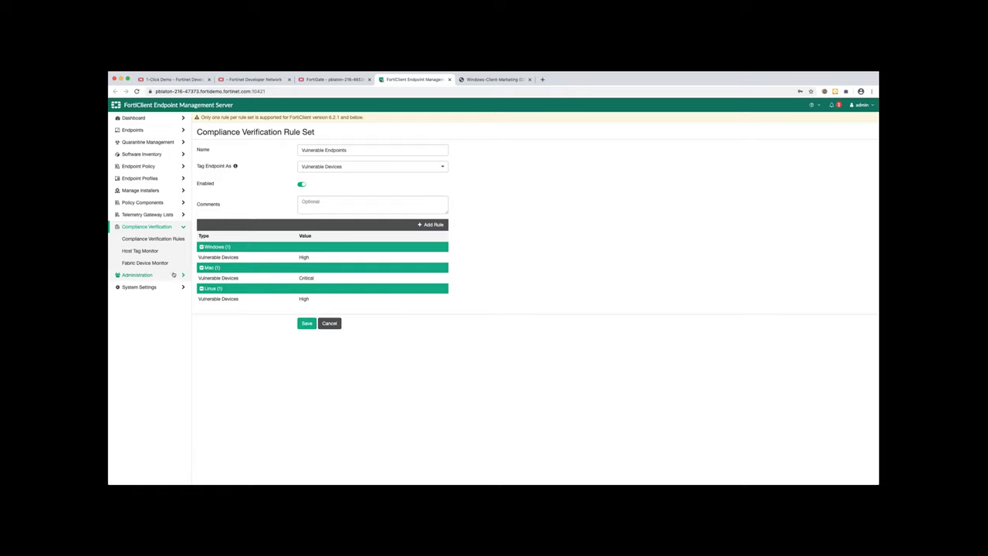
click(144, 250)
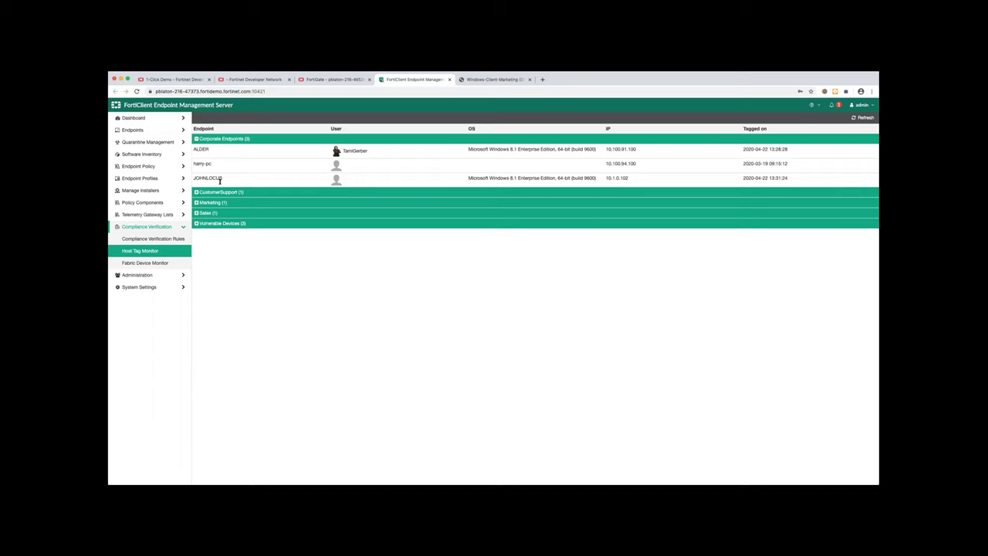
Expand the Vulnerable Devices group, glance at the FortiGate topology, and expand Endpoint Profiles
click(218, 223)
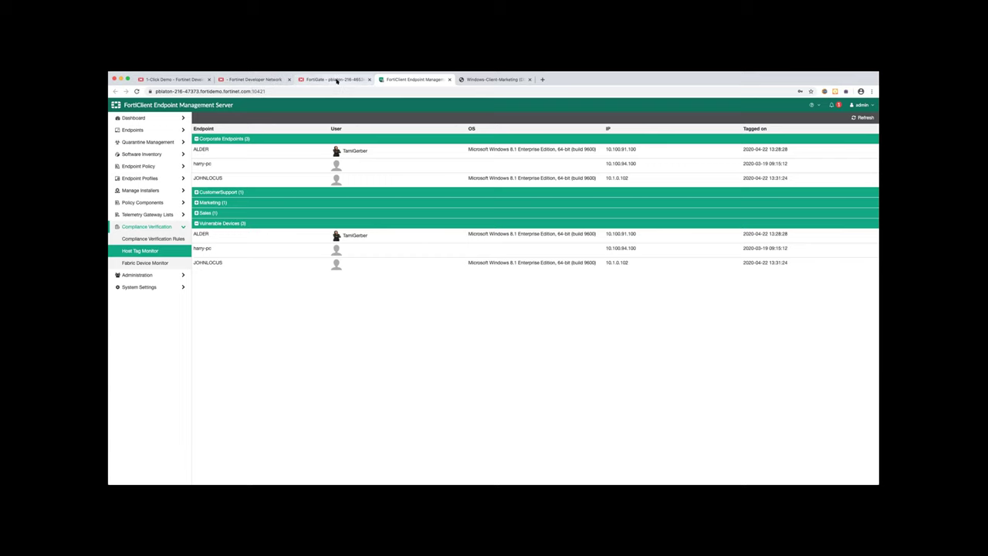
click(337, 79)
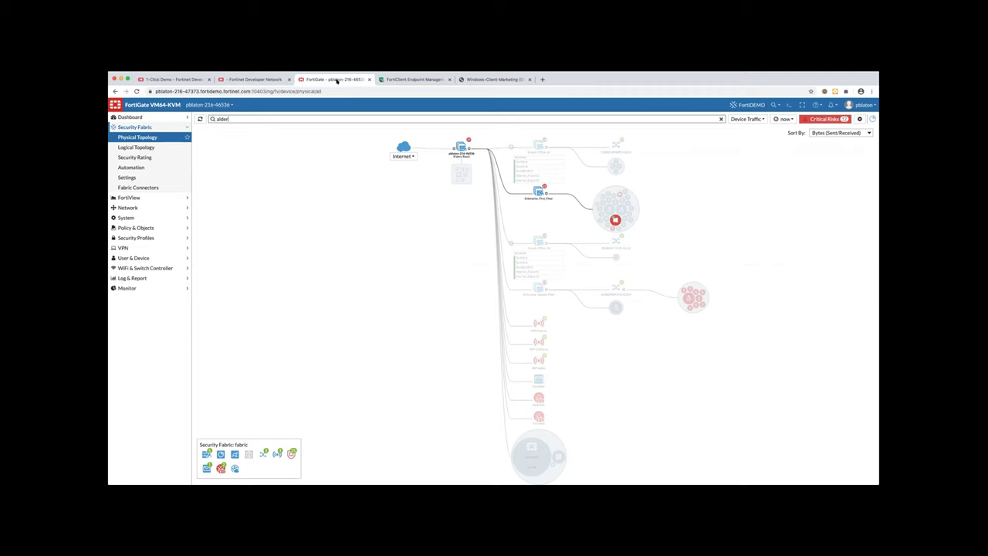
click(404, 81)
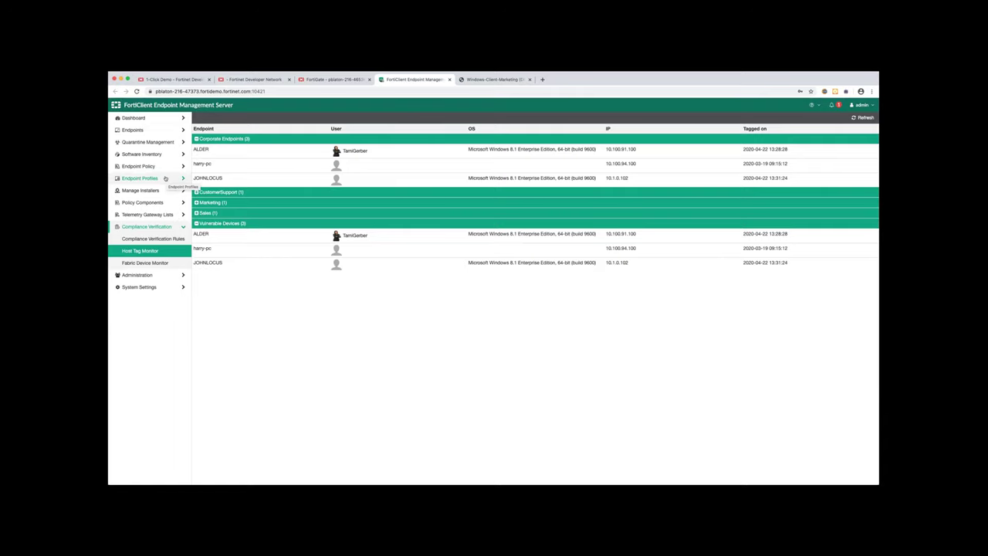
click(165, 179)
Open the FortiDemo local profile under Local Profiles and go to its Web Filter settings
click(157, 203)
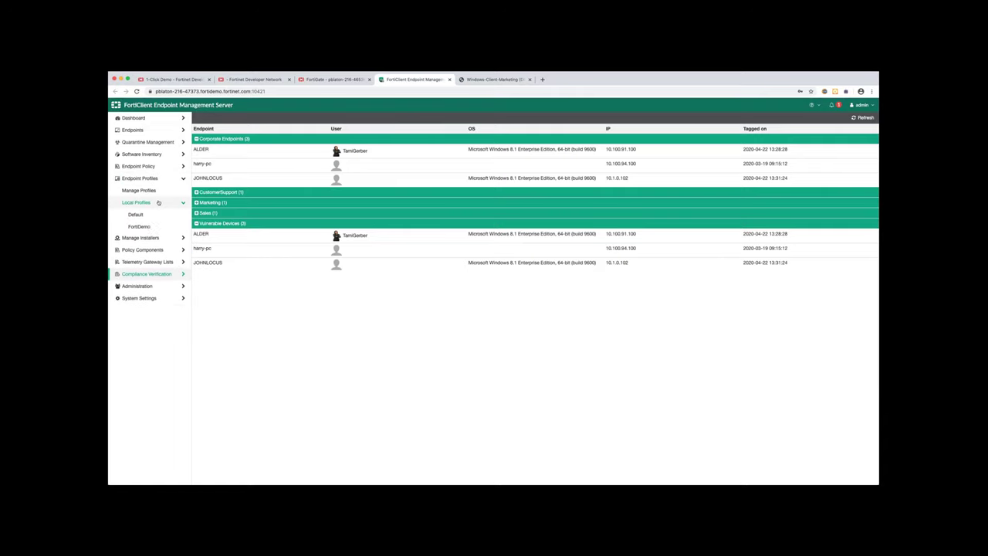
click(157, 223)
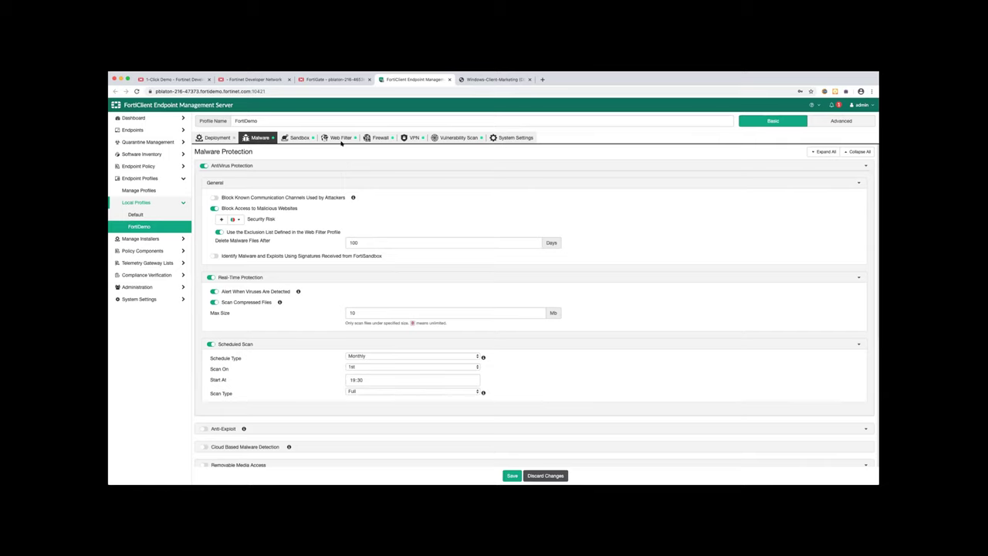
click(338, 138)
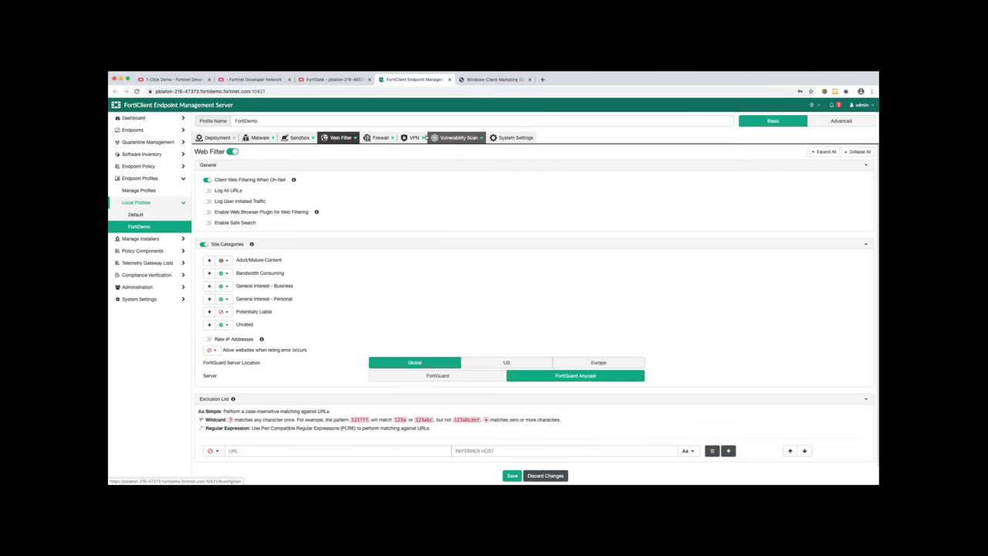
Review the SSL VPN to Office tunnel's 10.100.64.101 remote gateway without saving changes
click(415, 139)
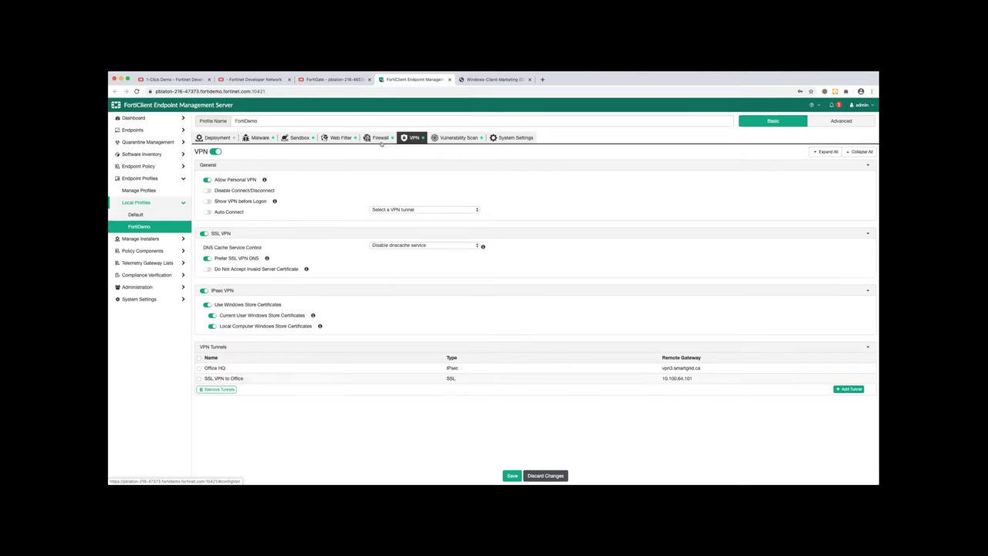
click(218, 380)
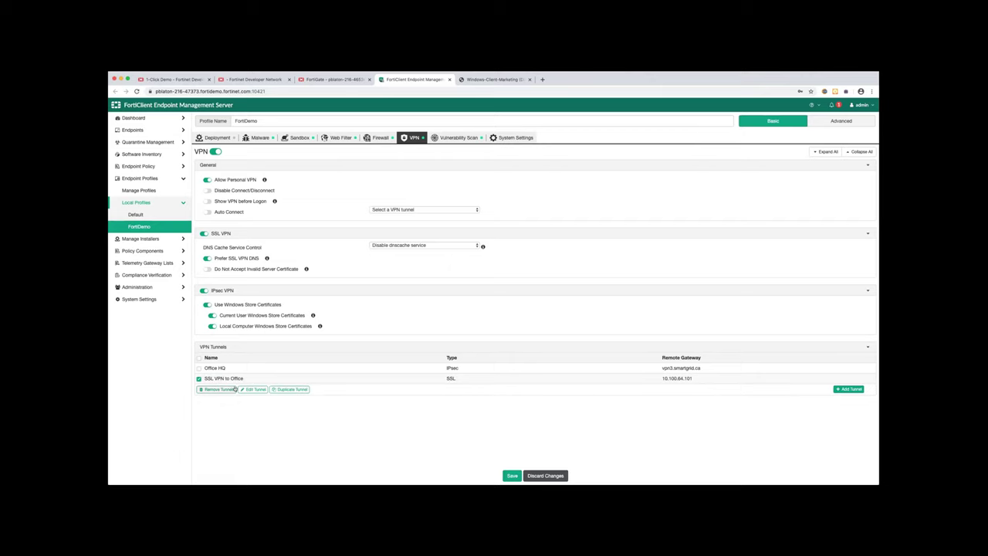
click(254, 389)
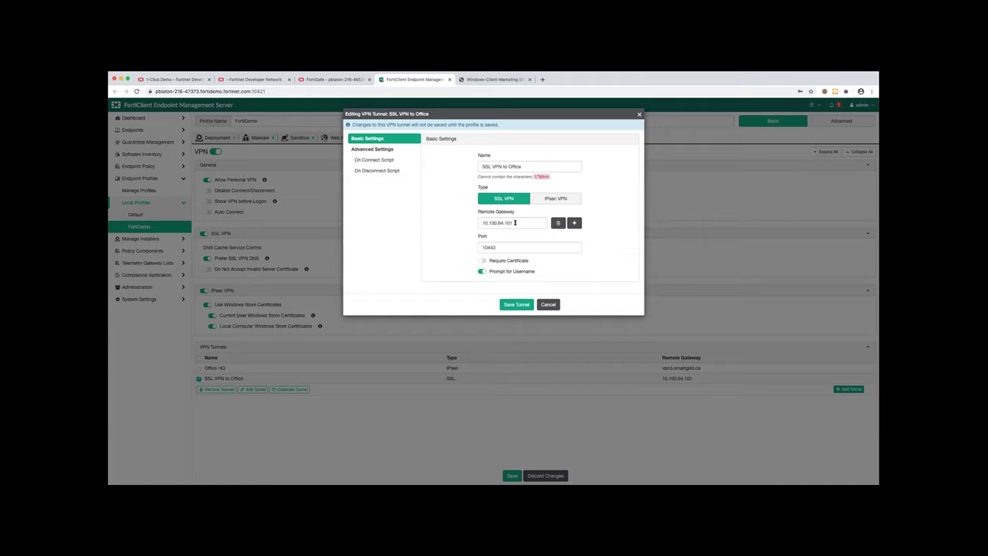
triple_click(491, 223)
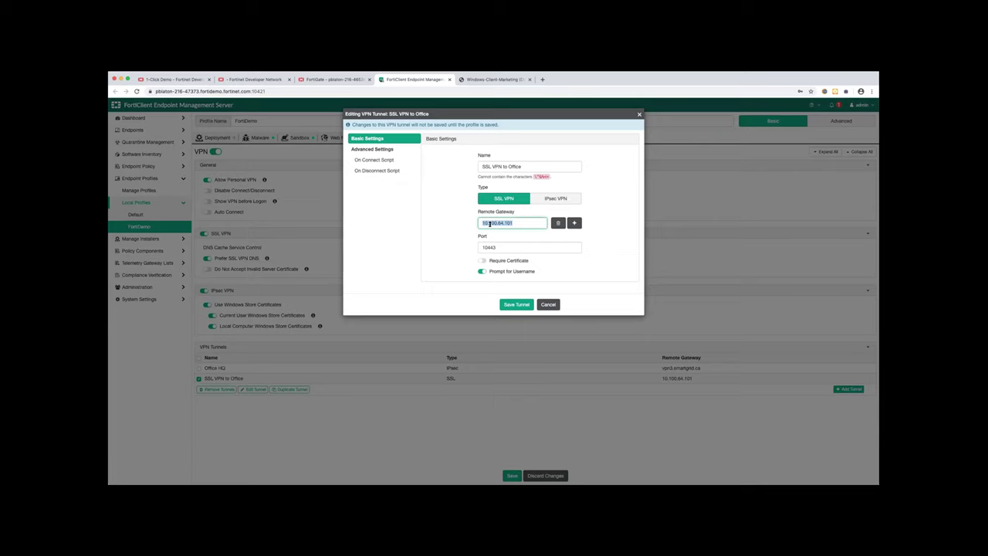
click(548, 304)
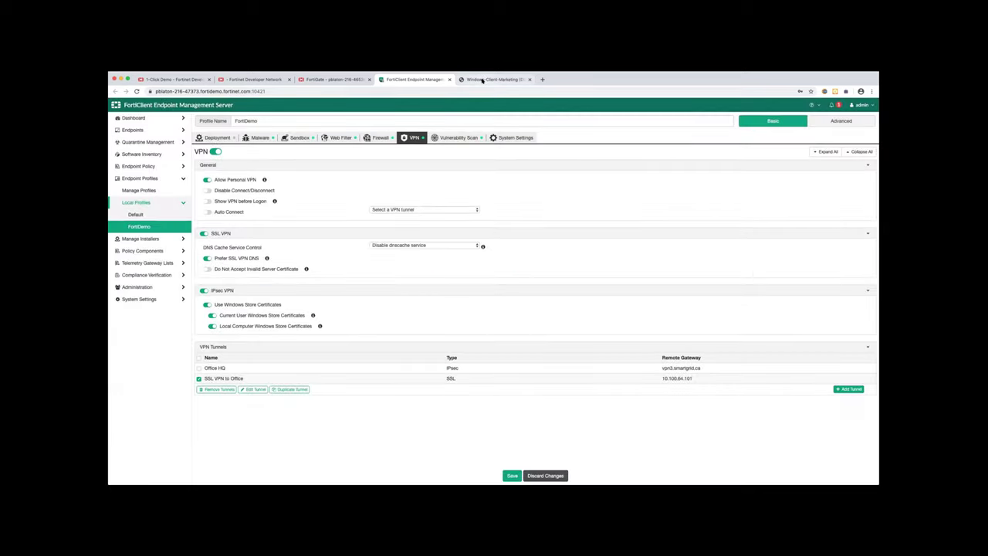
click(483, 80)
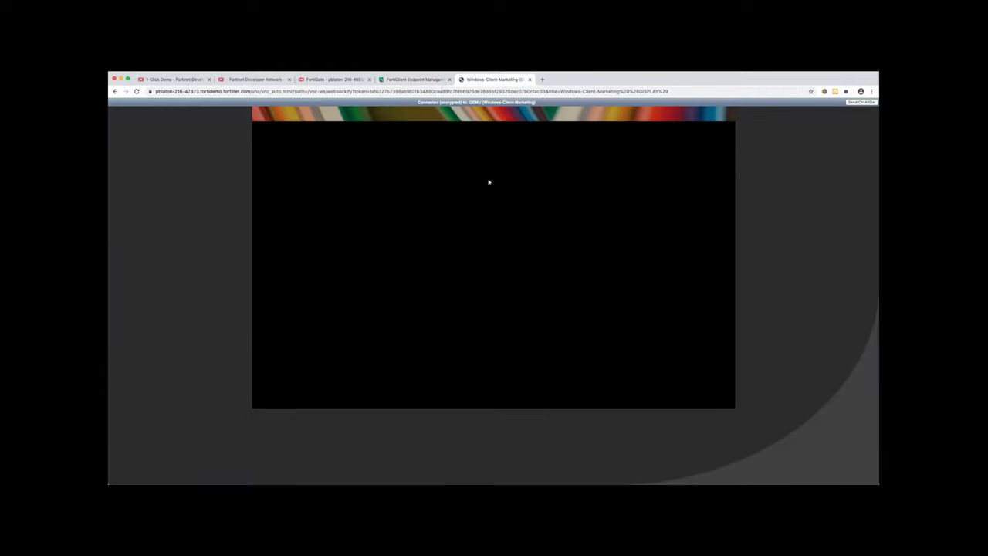
Sign in to Windows with the account password and open FortiClient from the system tray
click(495, 253)
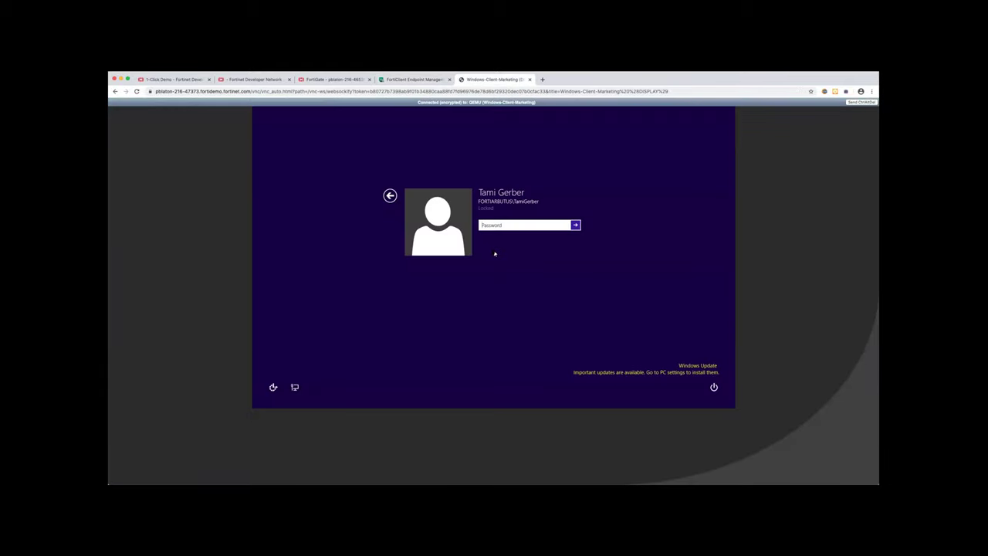
text(•••••••••••••••)
key(Return)
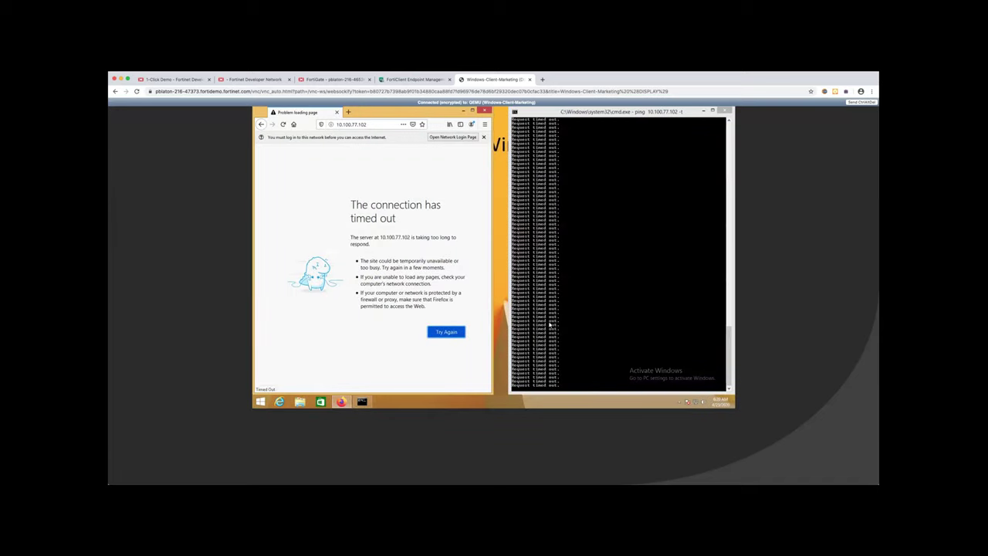
click(678, 401)
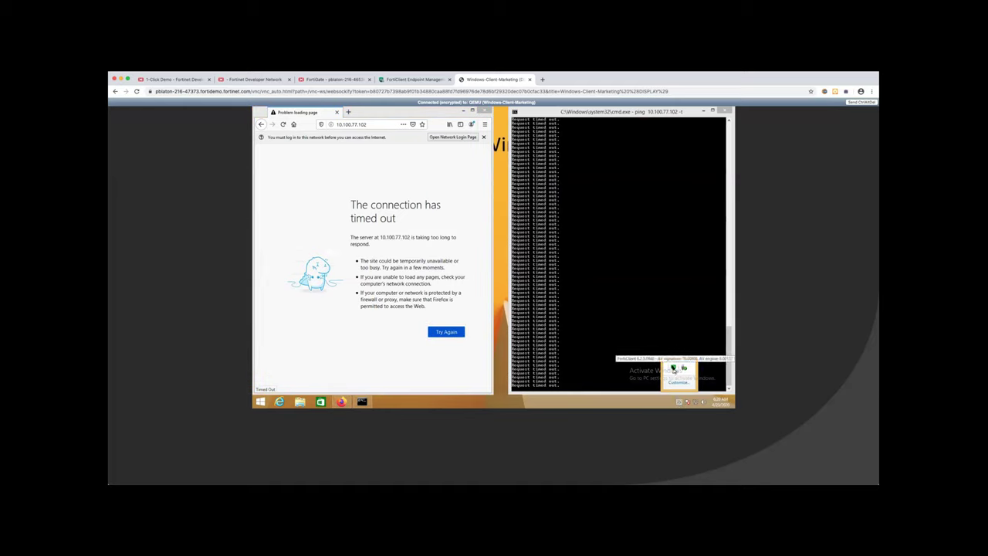
click(673, 368)
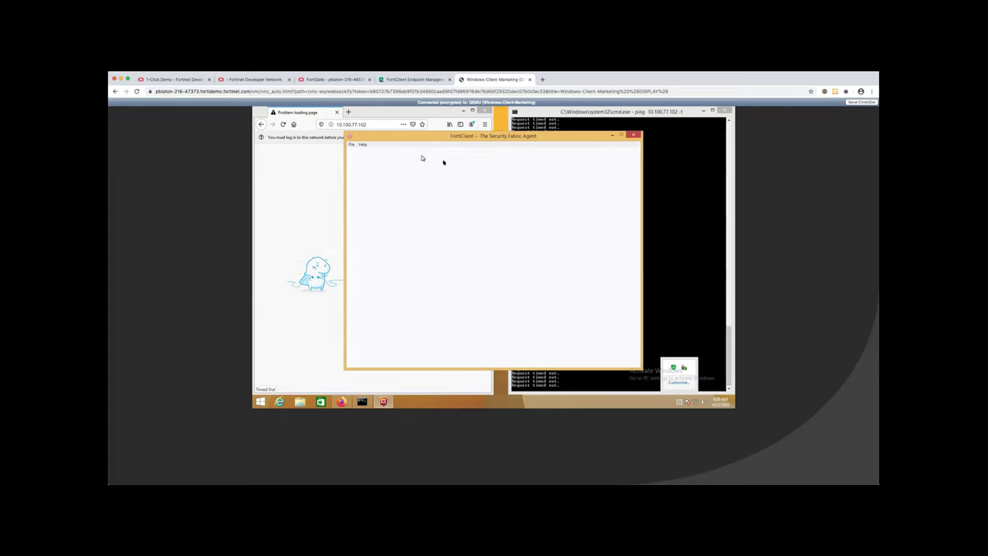
click(504, 137)
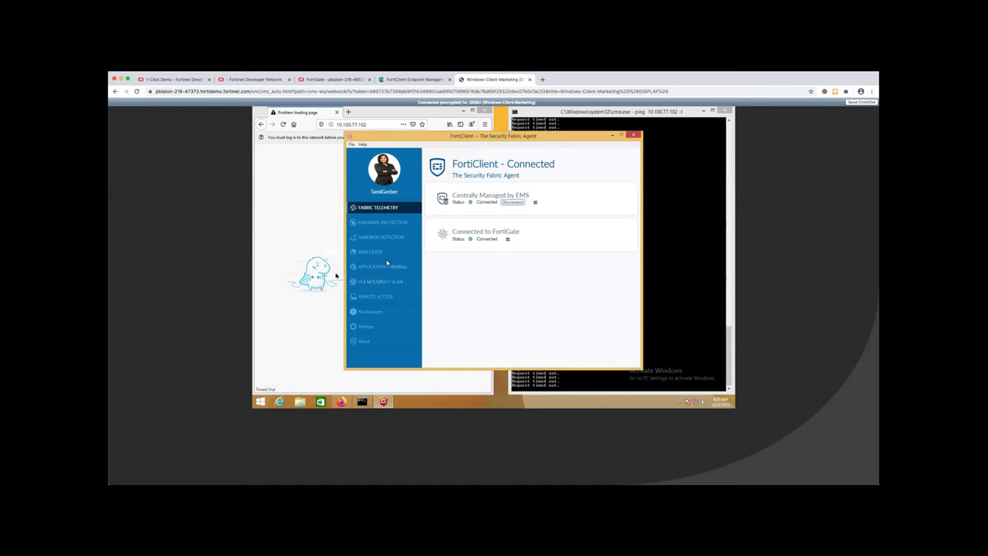
Reload the timed-out 10.100.77.102 page, then bring the connected FortiClient window to the front
click(310, 241)
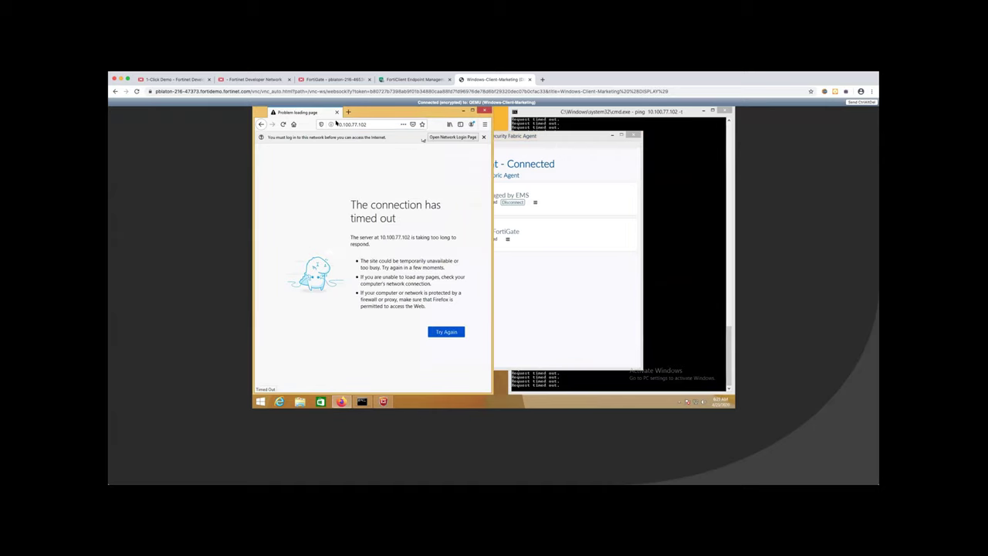
click(282, 125)
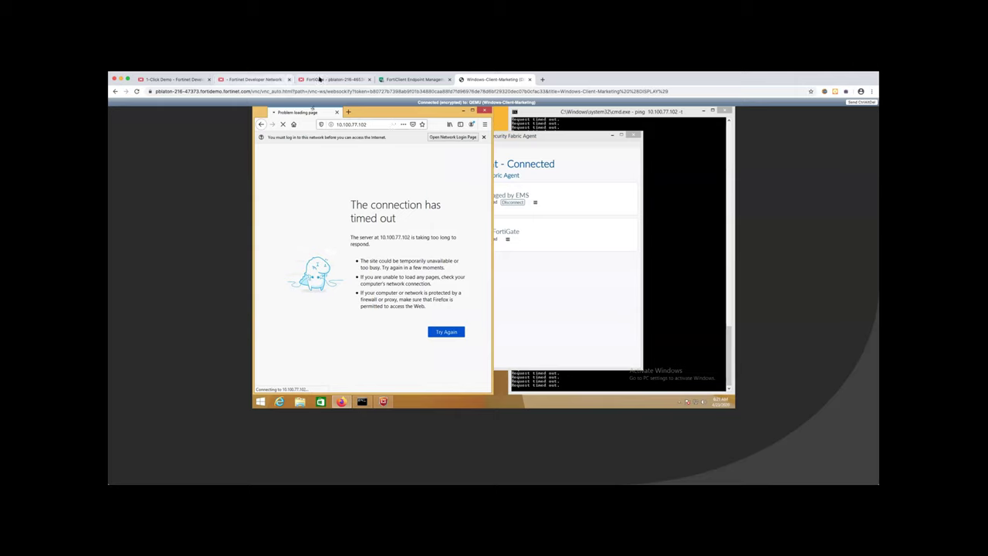
click(254, 79)
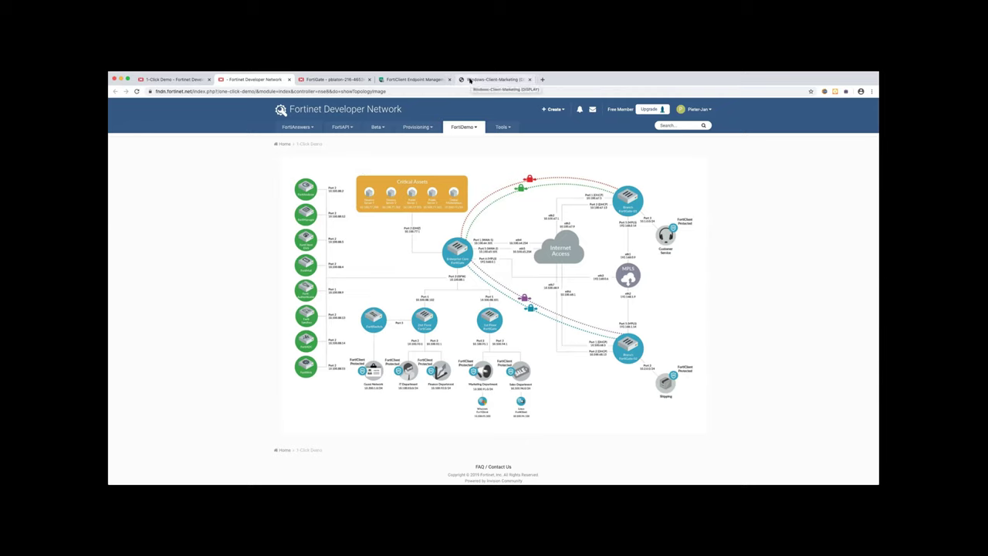
click(468, 80)
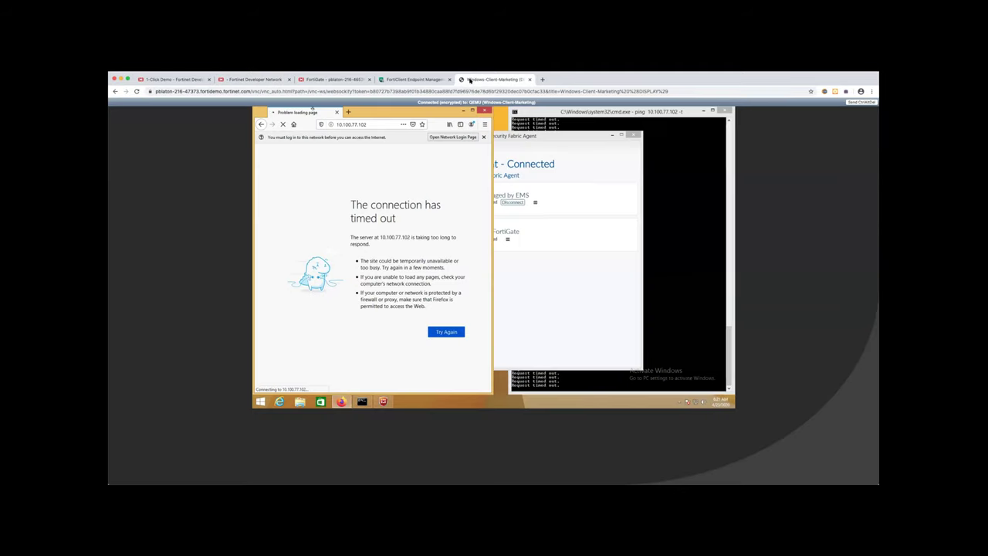
click(672, 287)
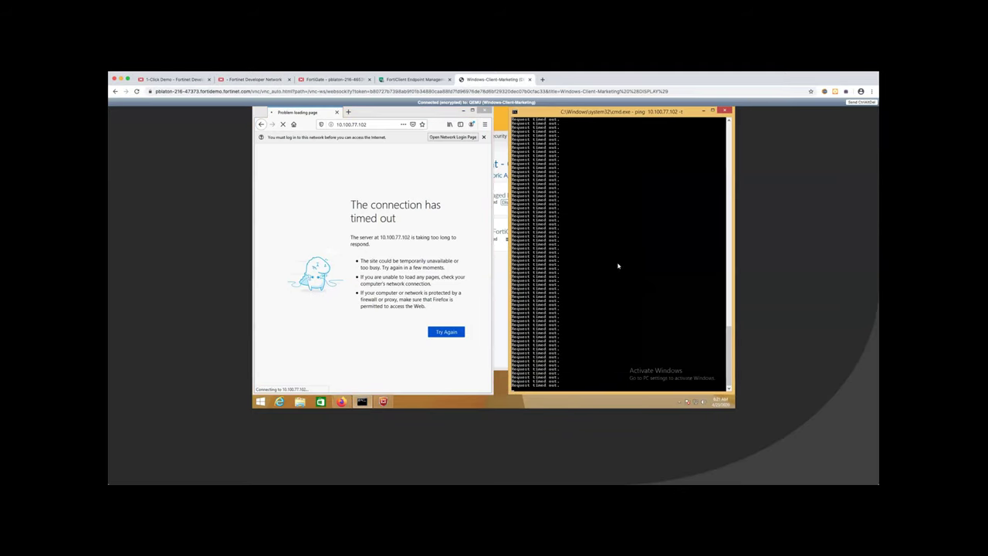
click(502, 349)
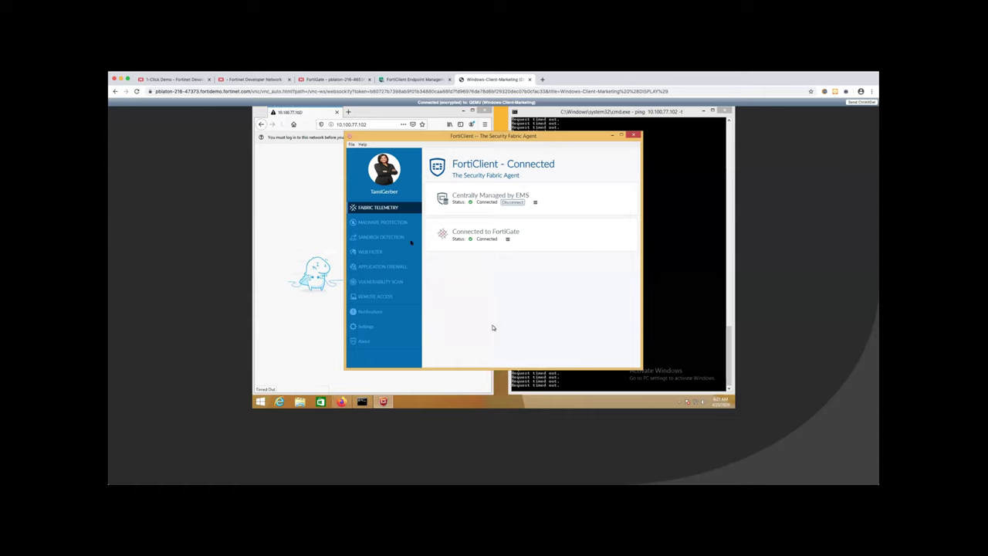
Connect FortiClient to 'SSL VPN to Office' with the user's credentials, then reload 10.100.77.102 to get the nginx page
click(382, 297)
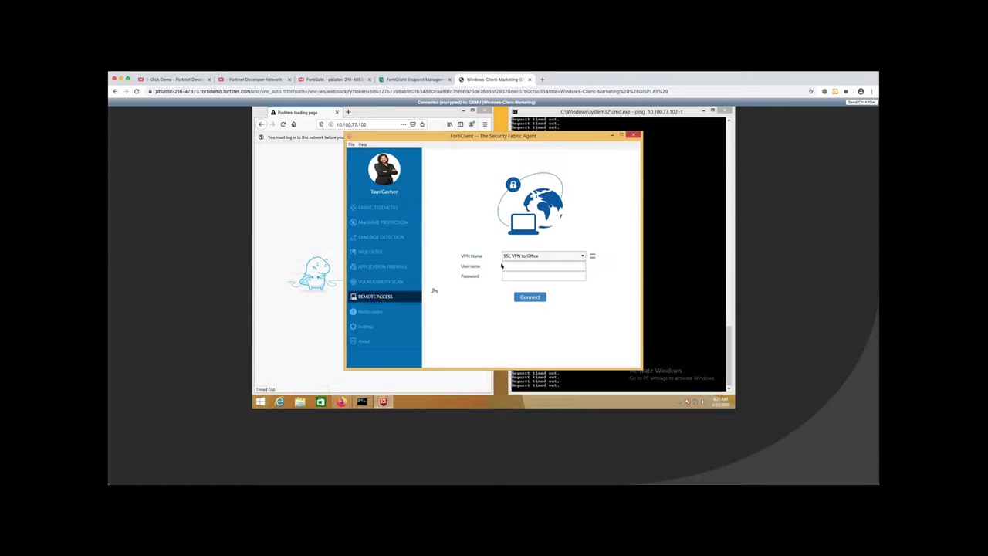
click(551, 258)
click(551, 258)
click(542, 267)
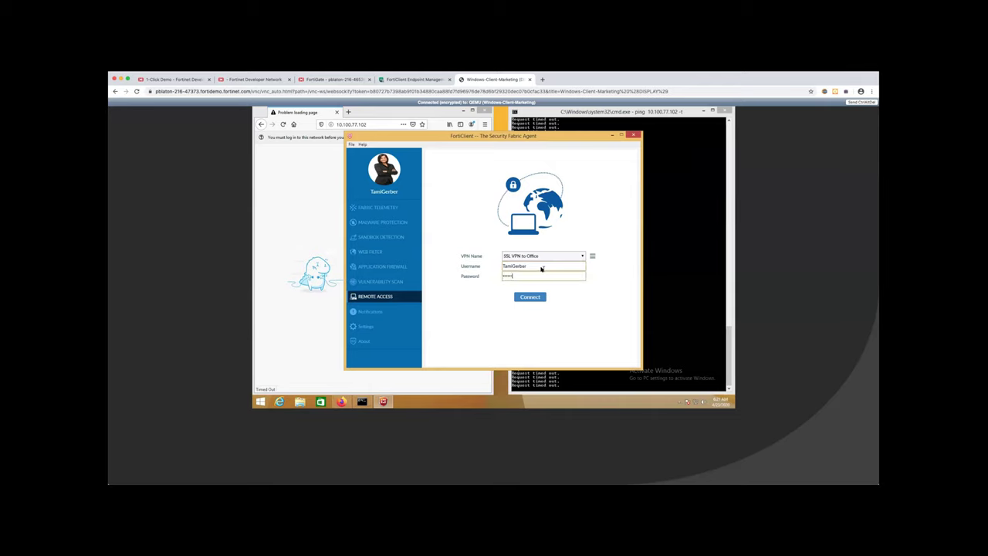
text(******)
key(Return)
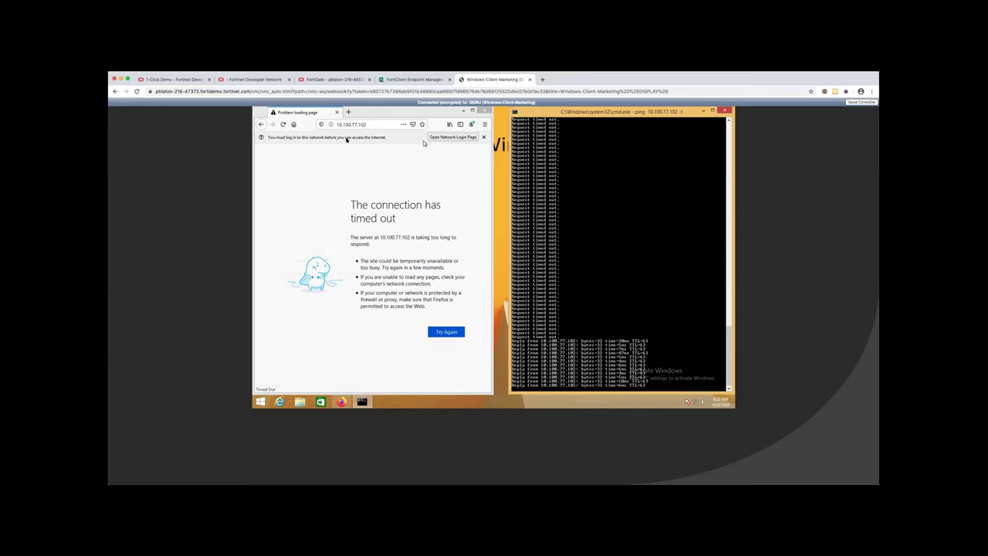
click(283, 124)
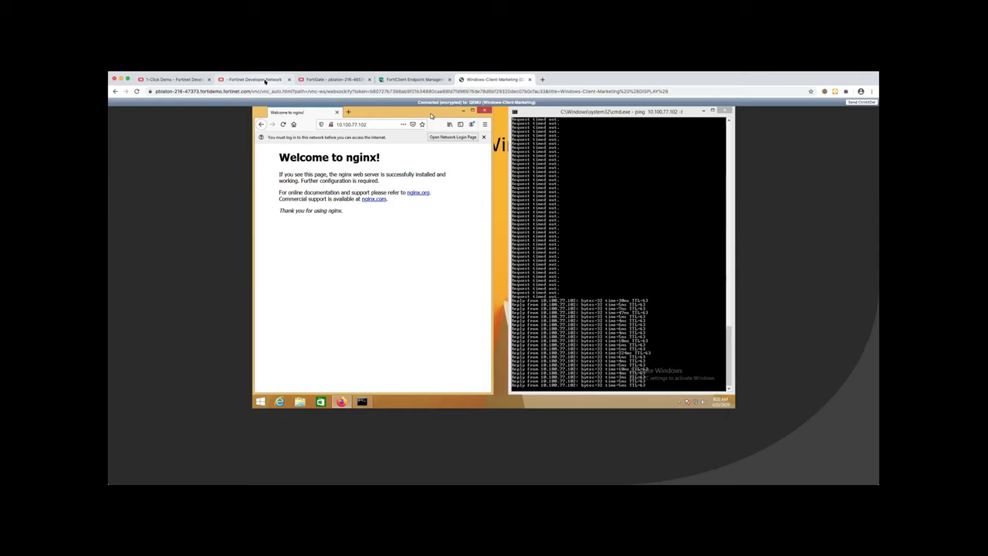
click(255, 80)
From Alder's Physical Topology device card, temporarily ban 10.100.91.100 for 60 Seconds
click(308, 79)
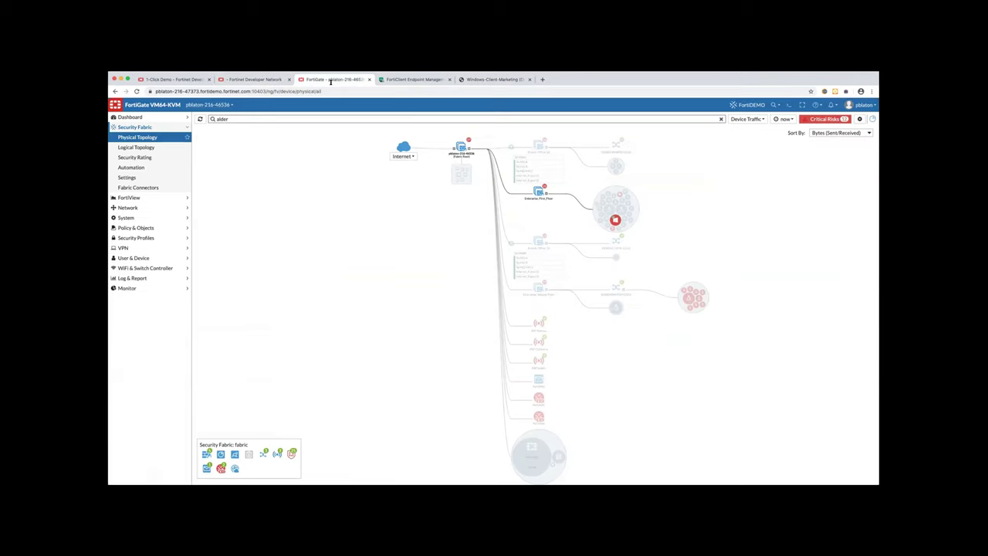
click(223, 119)
mouse_move(615, 220)
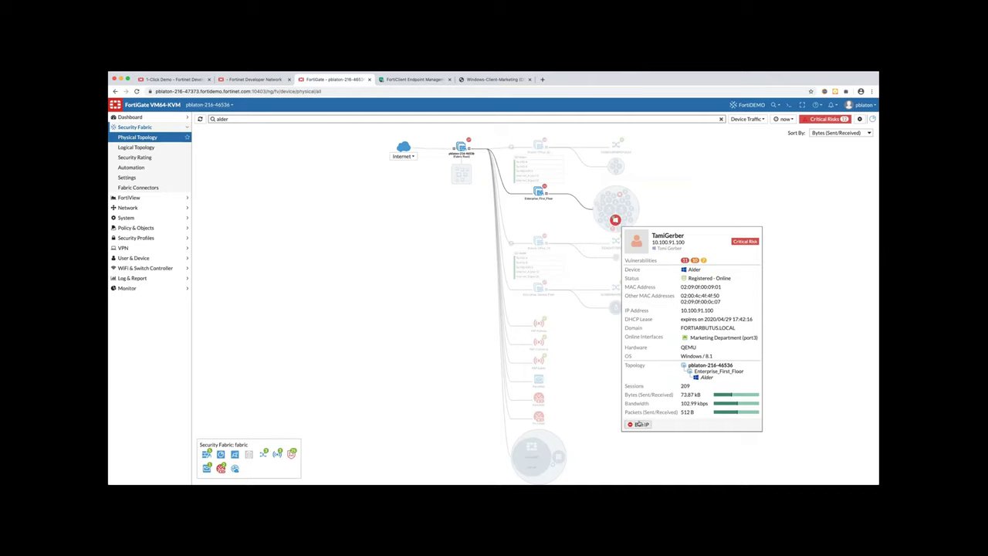
click(638, 424)
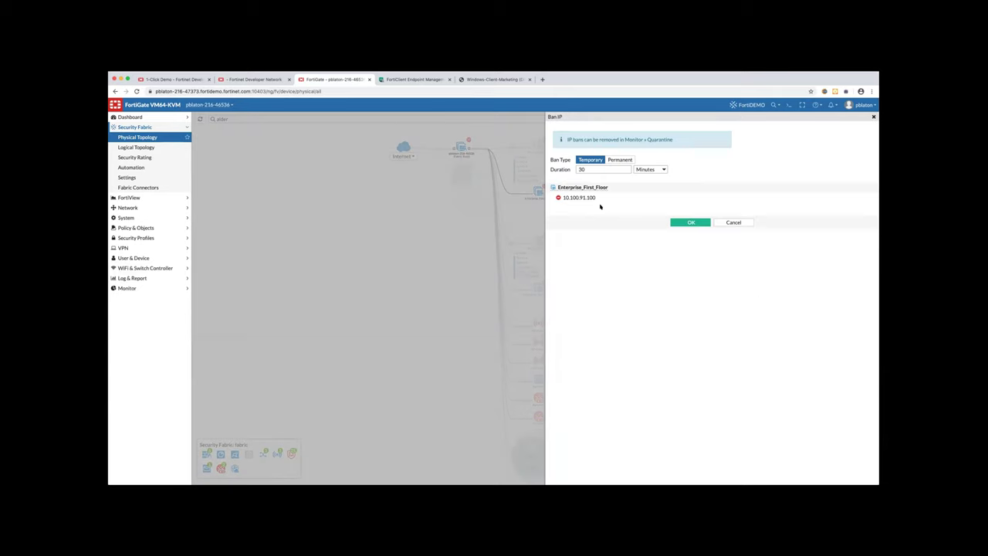
click(598, 168)
key(BackSpace)
key(BackSpace)
text(60)
click(646, 169)
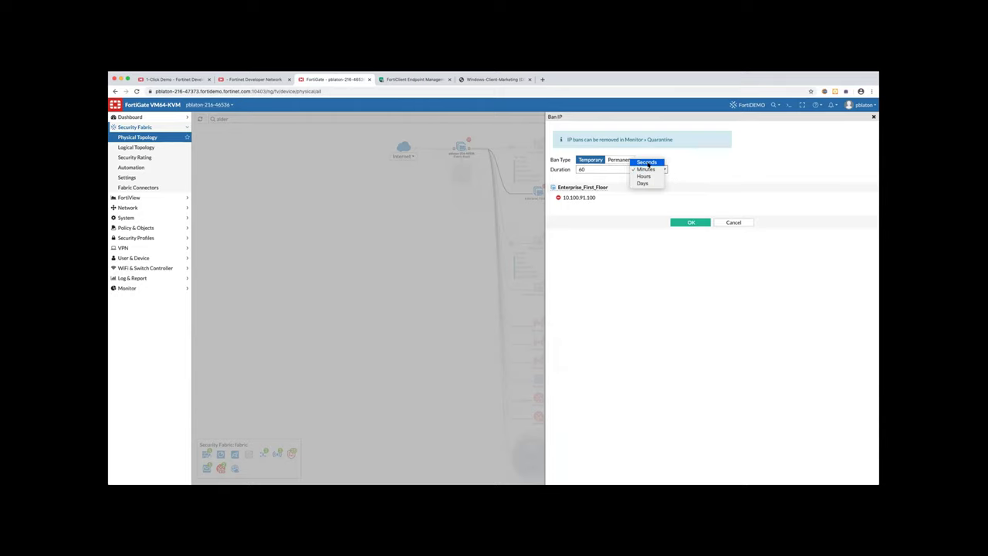
click(646, 162)
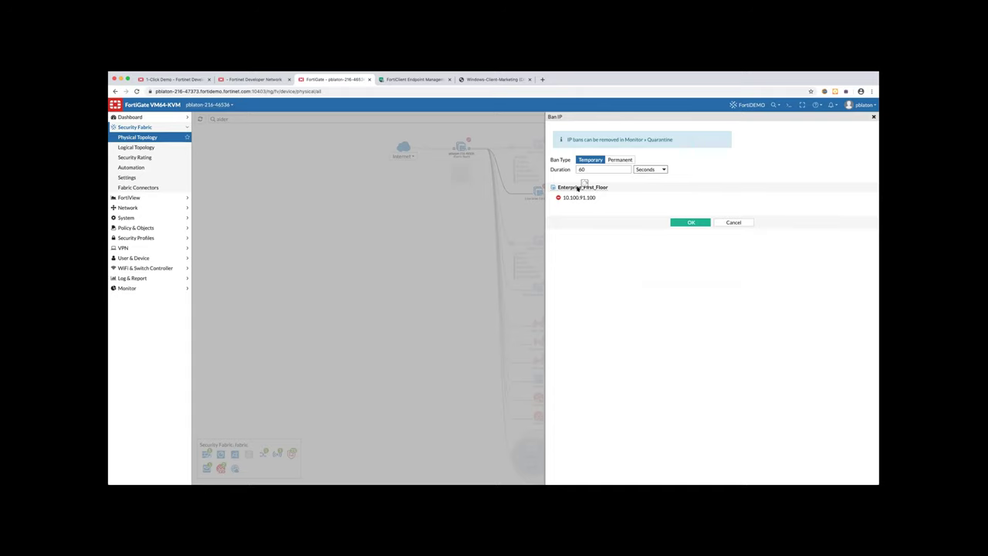
mouse_move(578, 189)
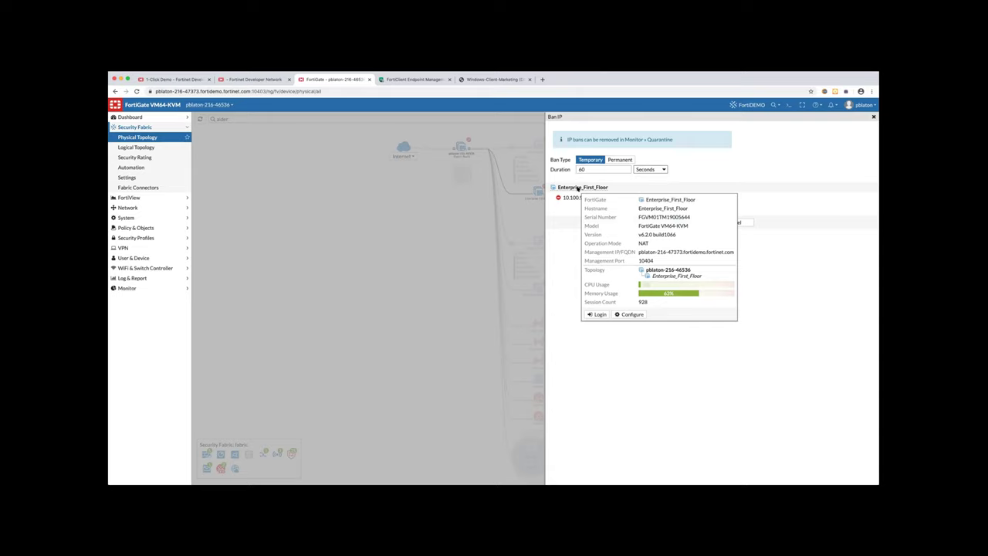
click(690, 222)
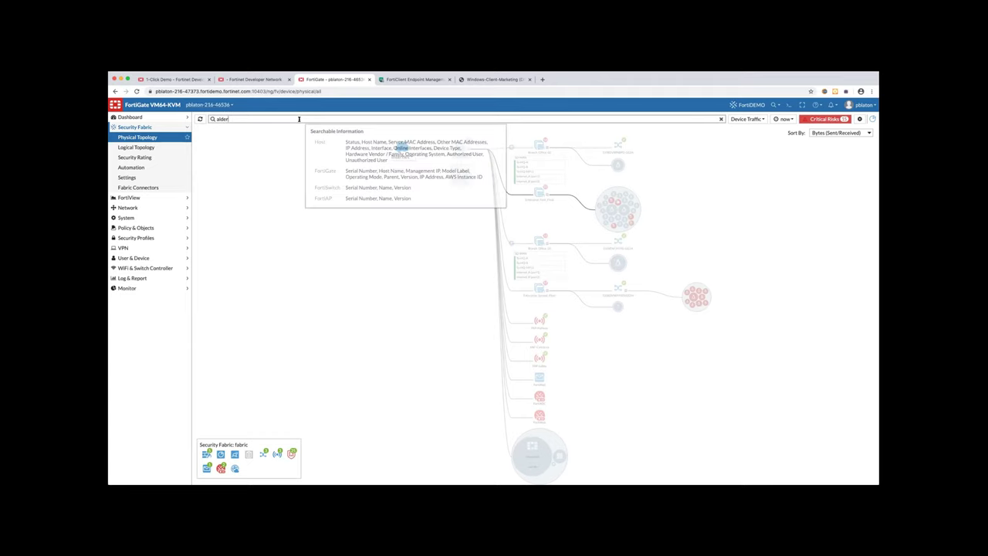
Refresh the topology map and look over the device search filter options
click(200, 119)
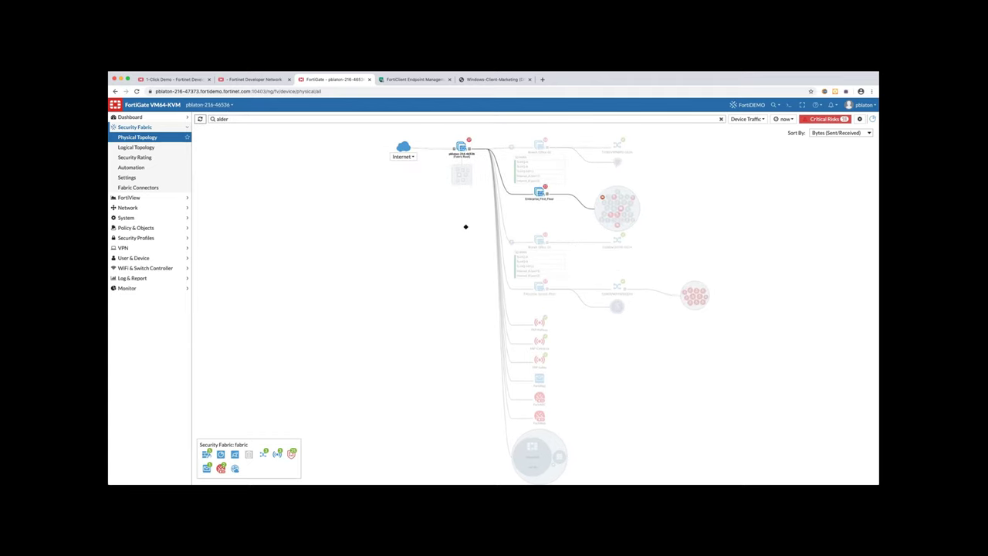
click(322, 122)
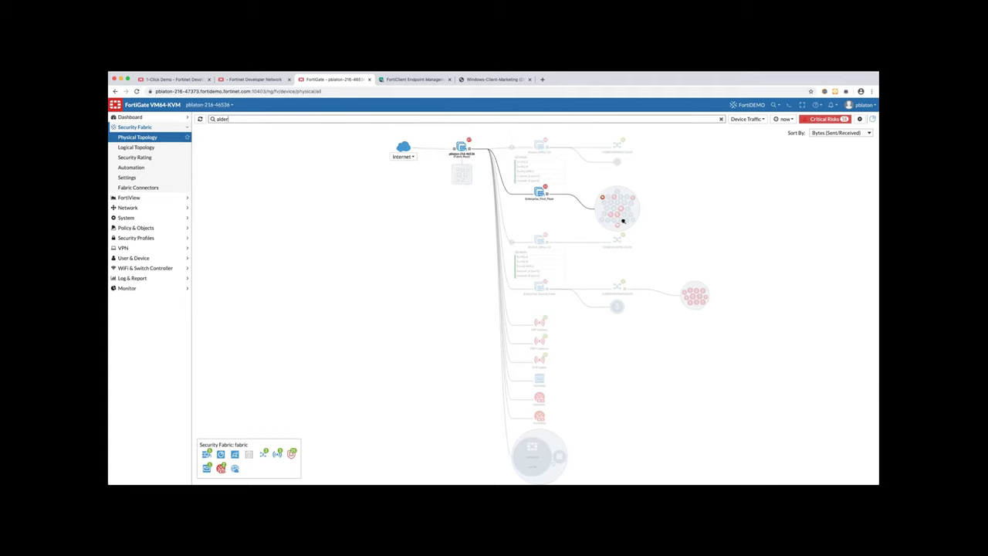
scroll(614, 216, up, 2)
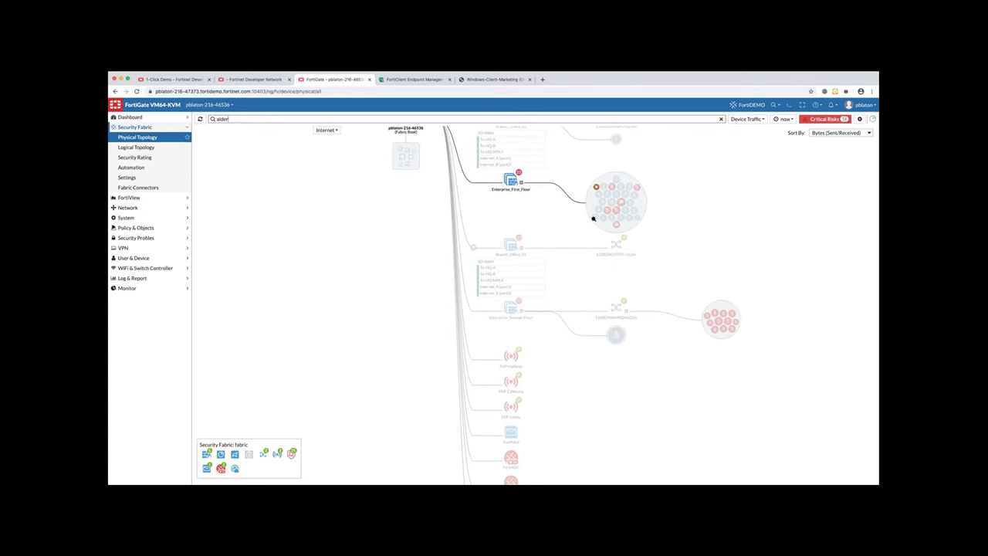
scroll(590, 217, down, 2)
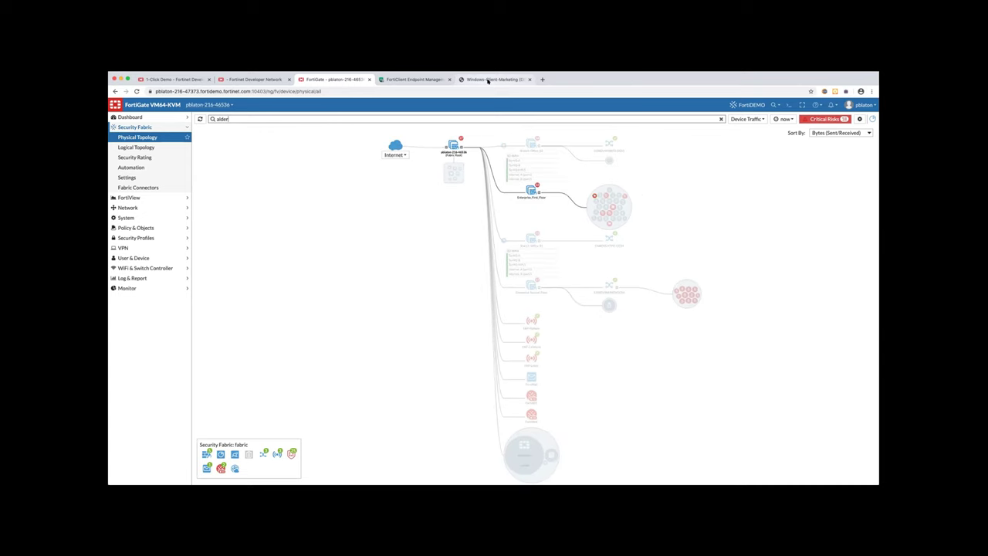
On the client VM, confirm 10.100.77.102 now times out, then go to FortiGate's Security Fabric > Automation
click(488, 80)
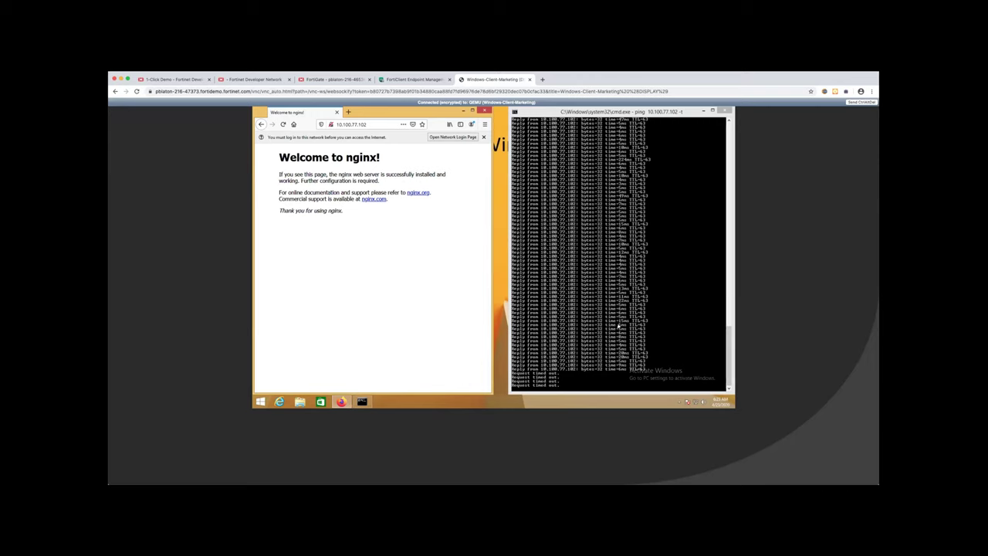
click(283, 126)
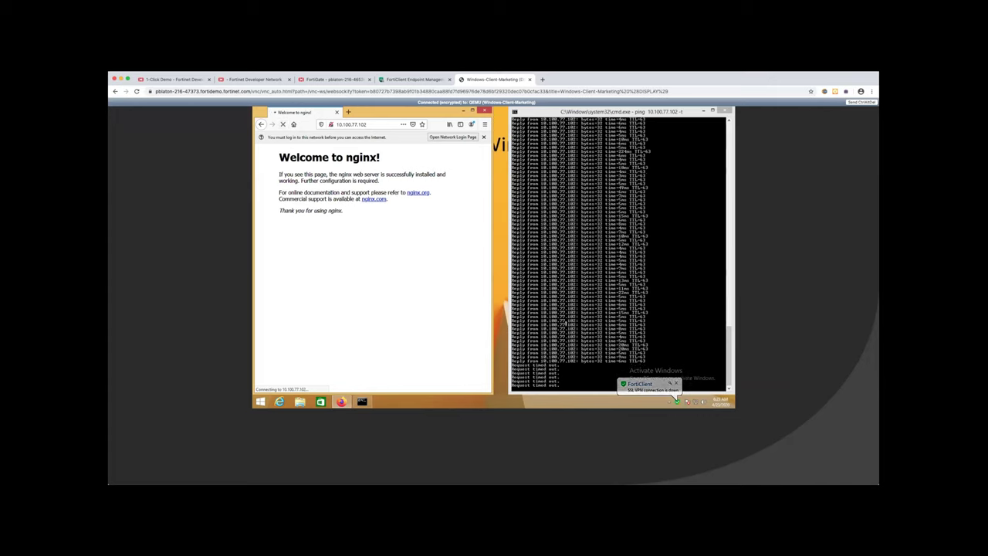
click(605, 340)
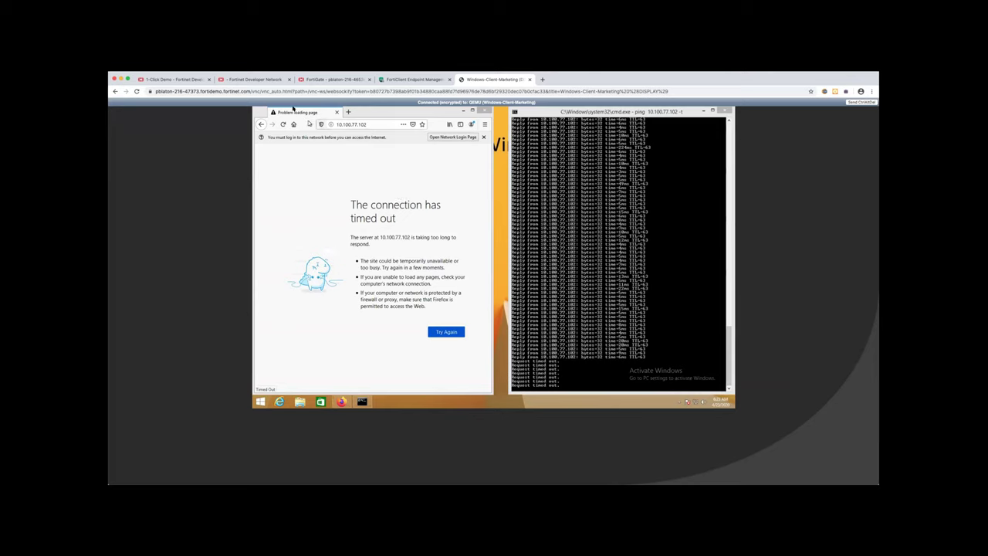
click(326, 80)
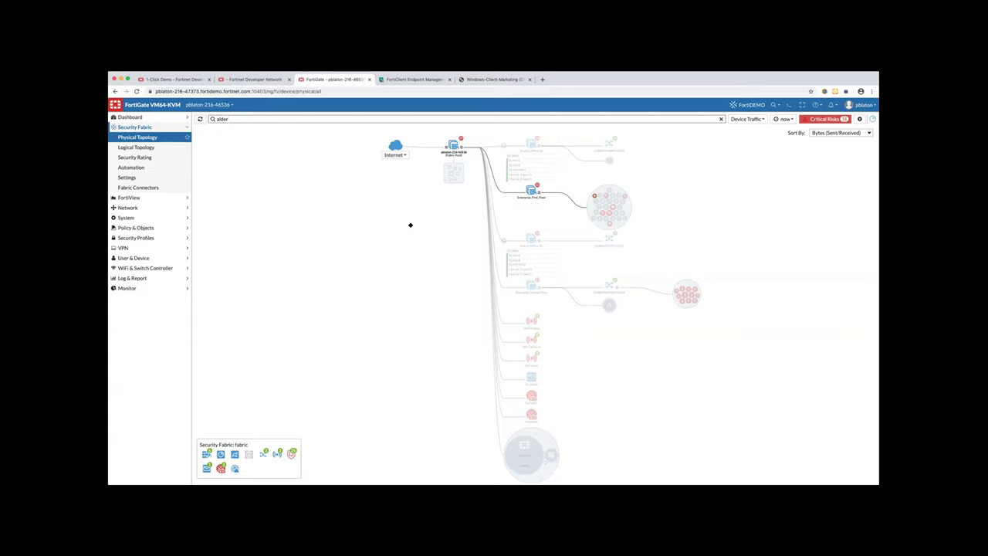
click(139, 168)
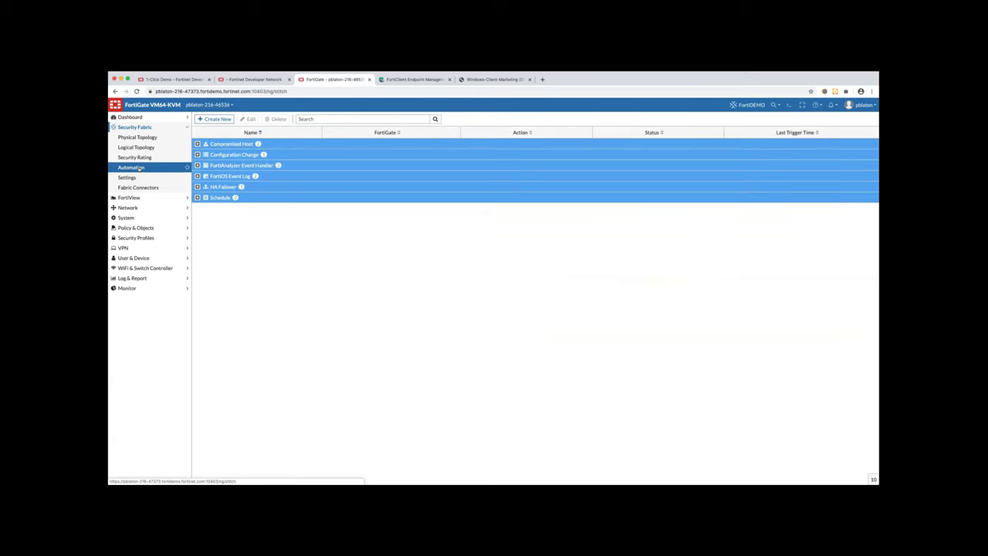
Create a new automation stitch triggered by Compromised Host
click(196, 144)
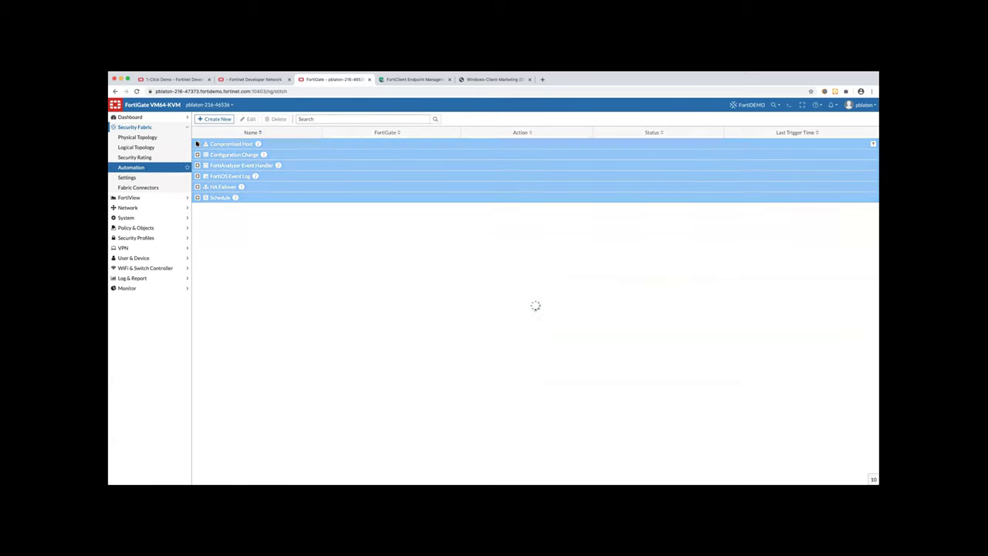
click(215, 118)
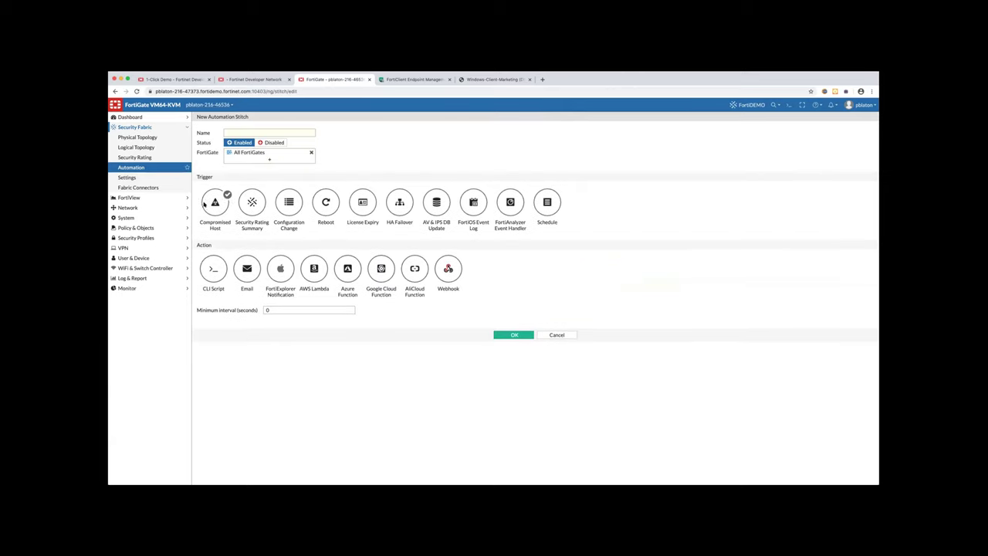
click(217, 204)
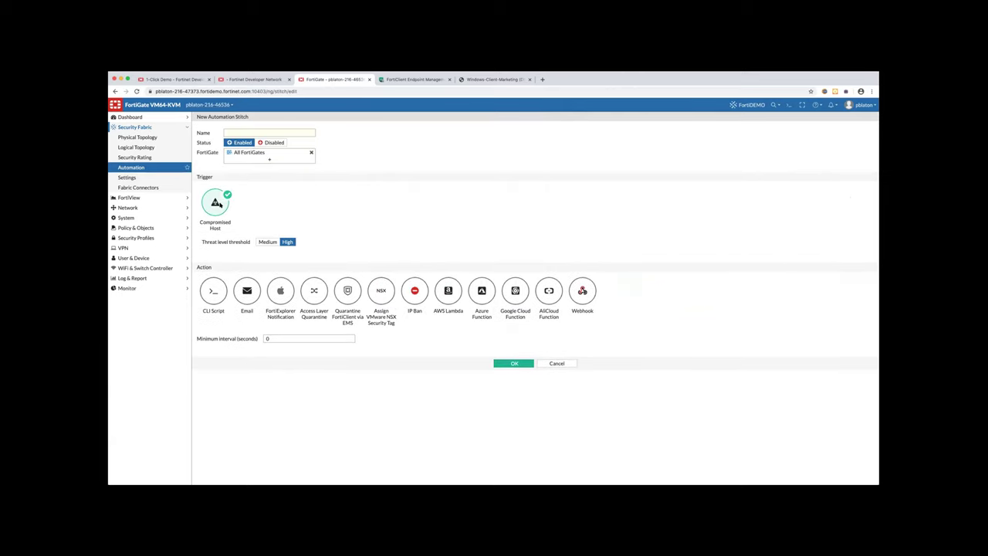
Toggle IP Ban, Access Layer Quarantine and Quarantine FortiClient via EMS on, then clear them again
click(408, 291)
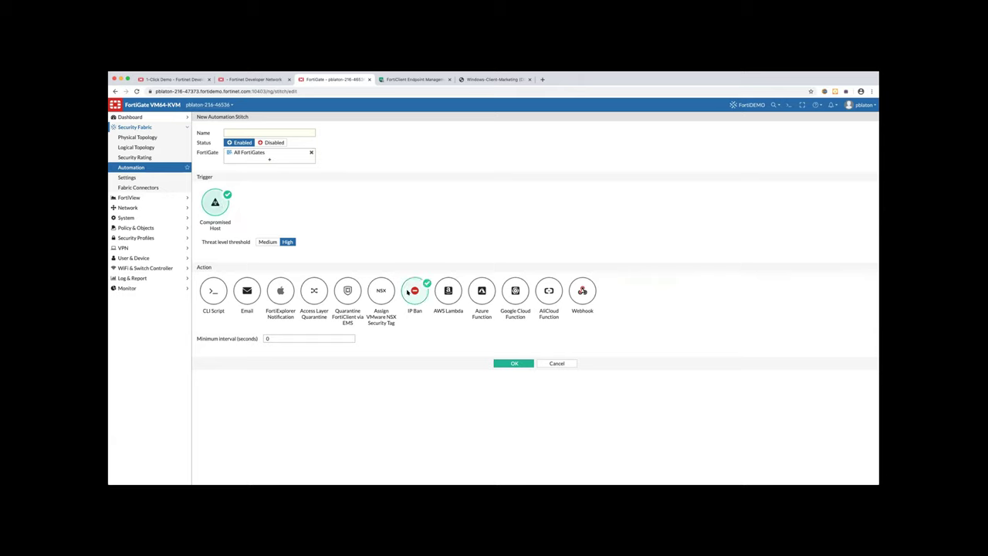
click(313, 290)
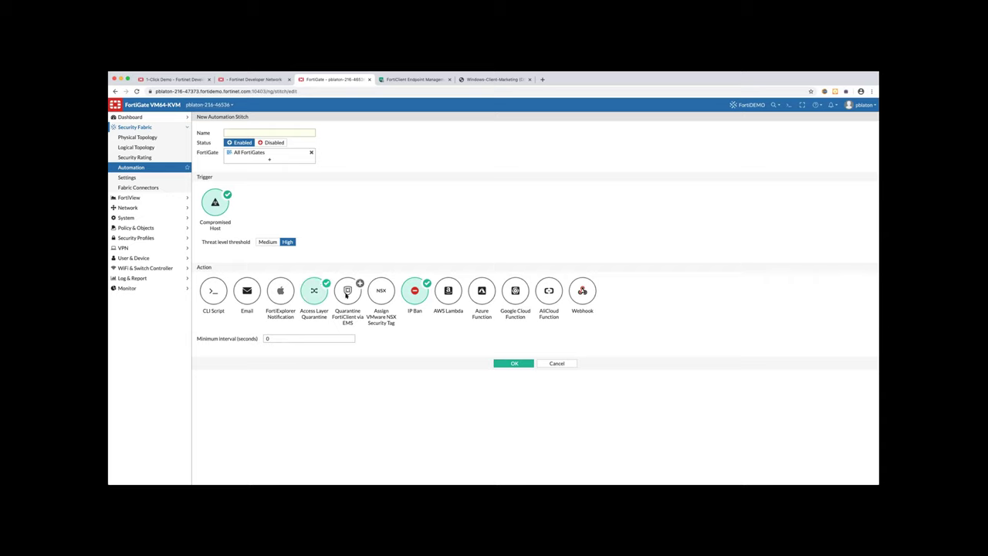
click(346, 294)
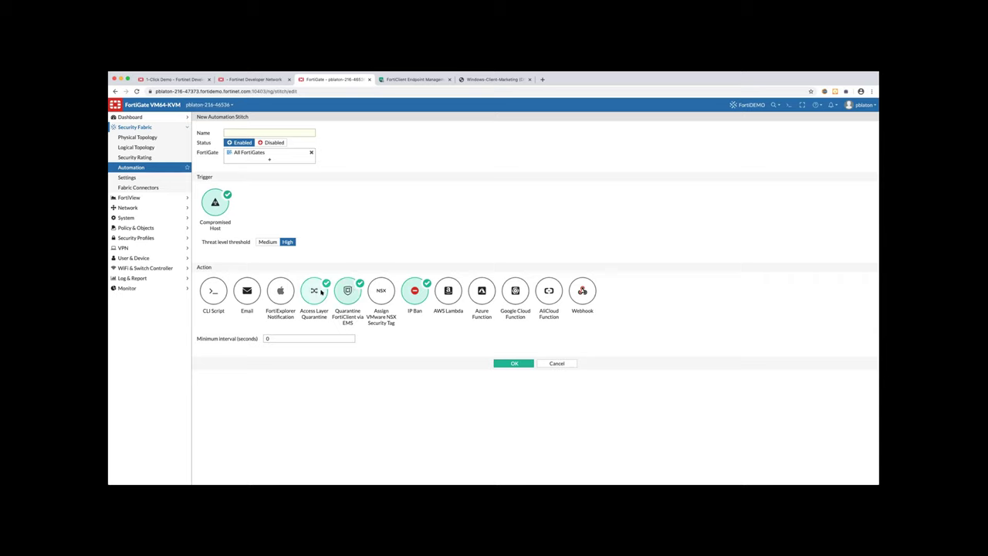
click(349, 292)
click(408, 290)
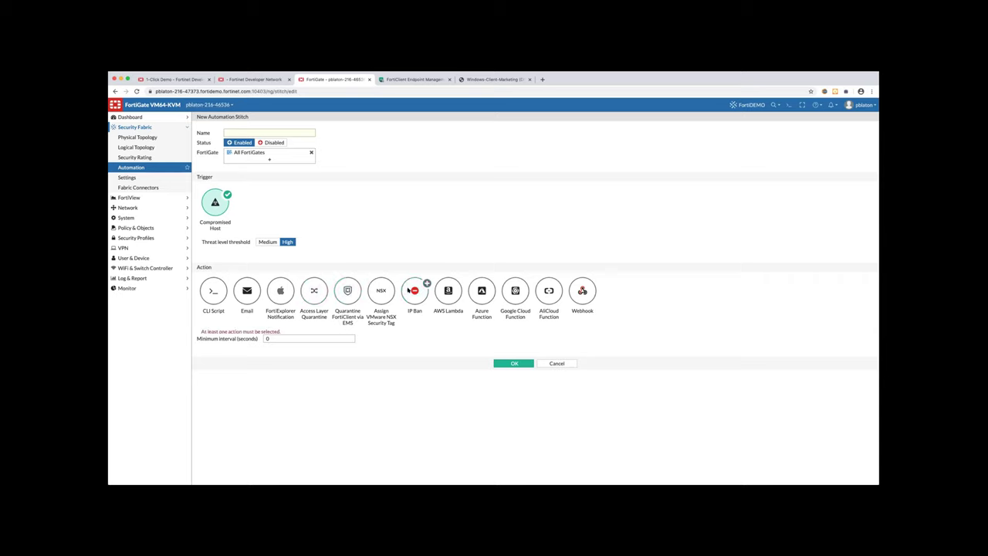